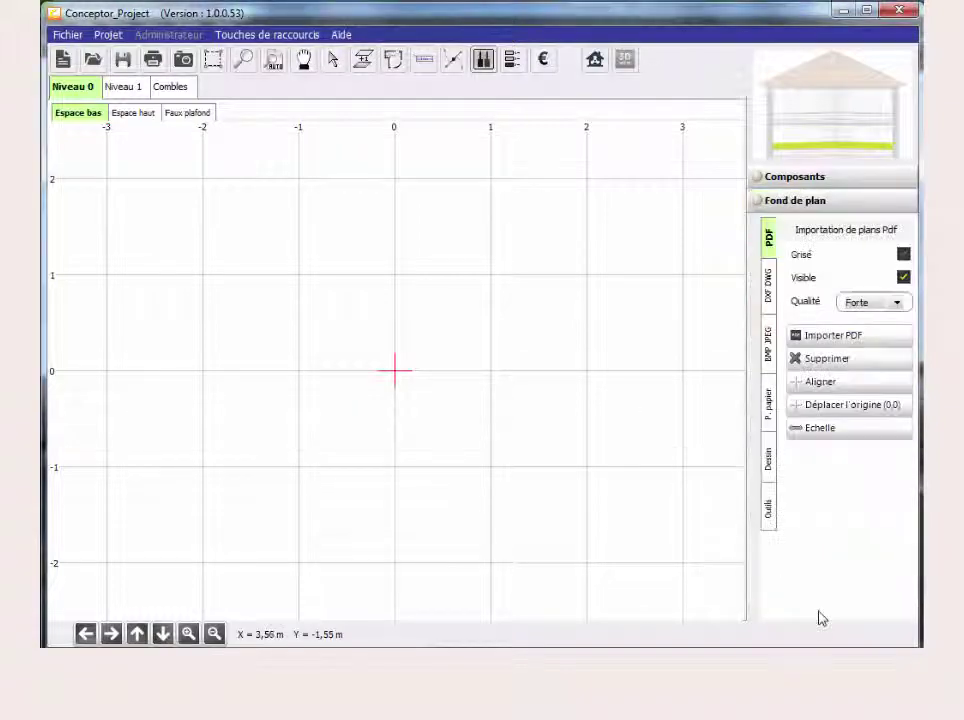
# Import the image RDC.bmp as the background plan of Niveau 0
pyautogui.click(770, 338)
pyautogui.click(850, 338)
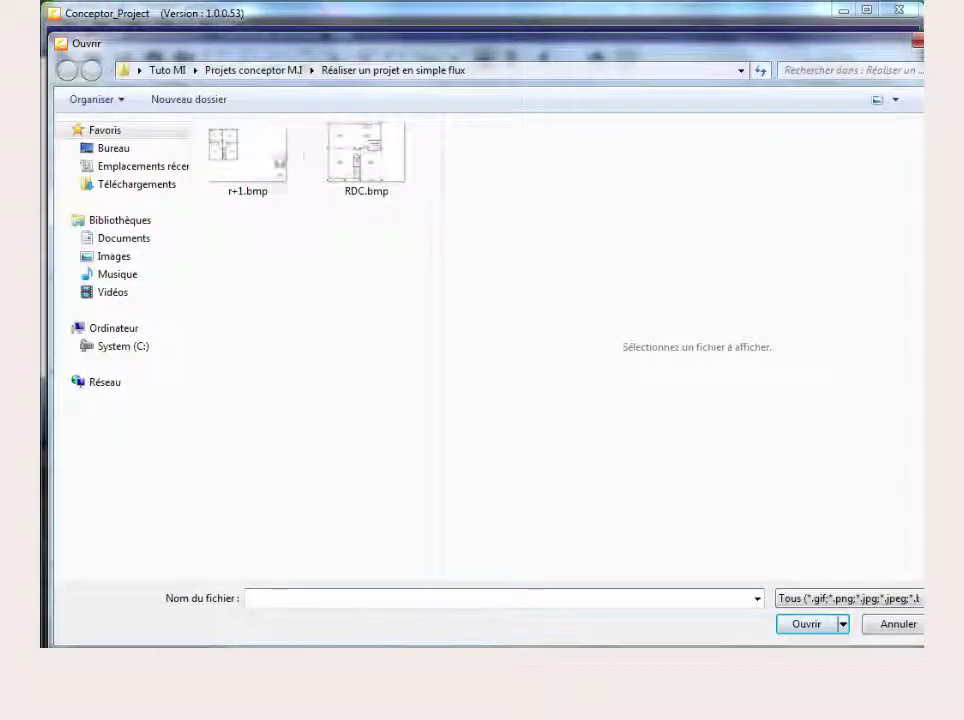
pyautogui.doubleClick(366, 155)
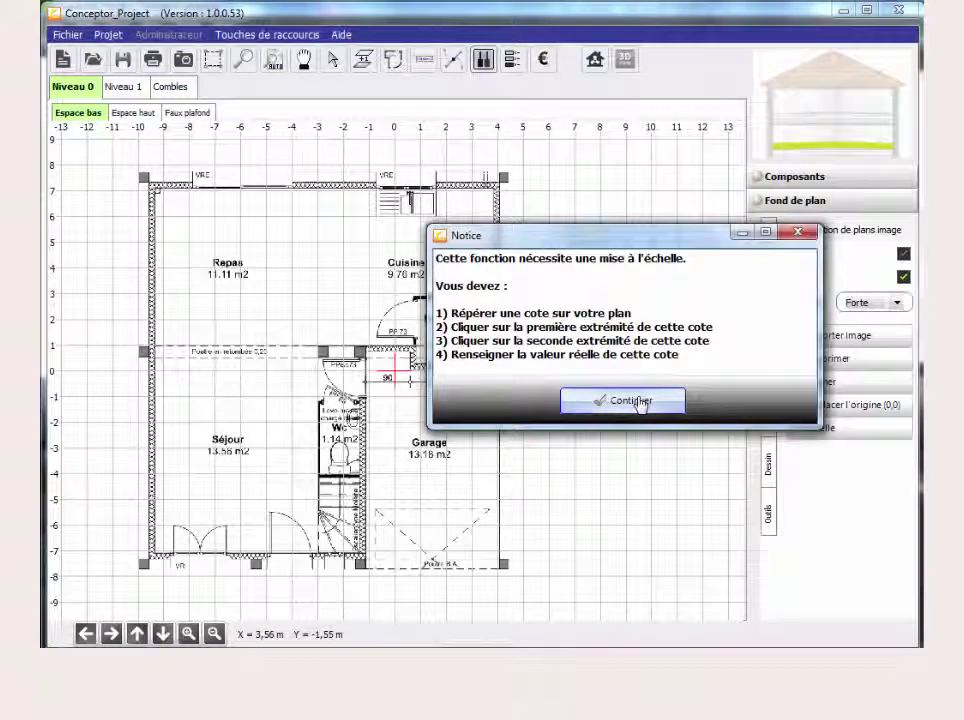
# Scale the ground-floor plan by picking both ends of the 90 dimension above the garage and setting its distance to 0,9 m
pyautogui.click(637, 401)
pyautogui.scroll(4, 458, 421)
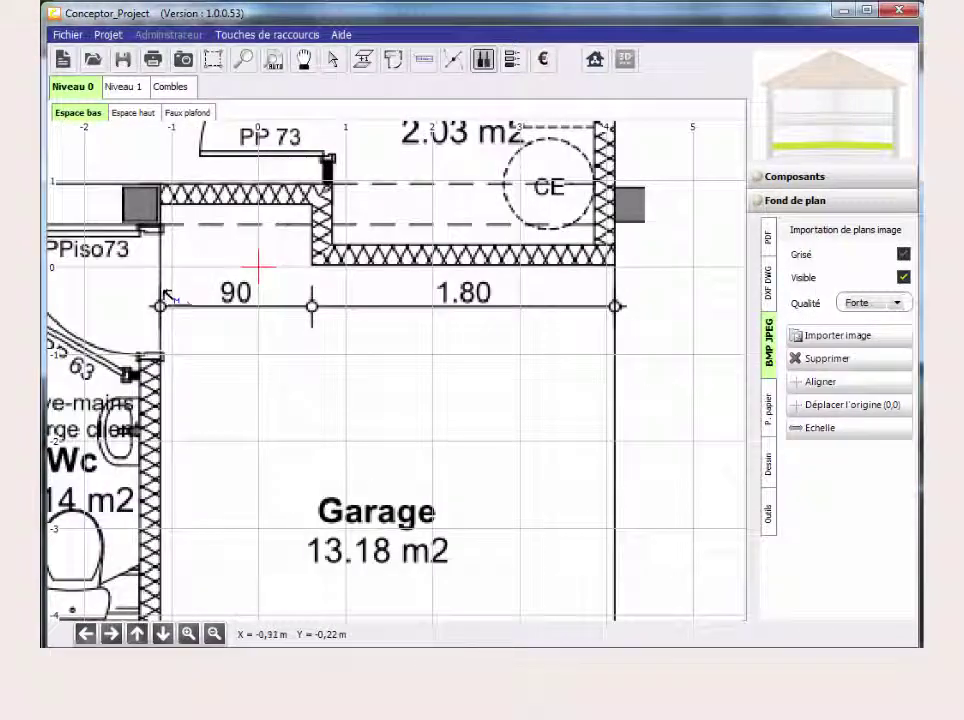
pyautogui.click(160, 306)
pyautogui.click(312, 306)
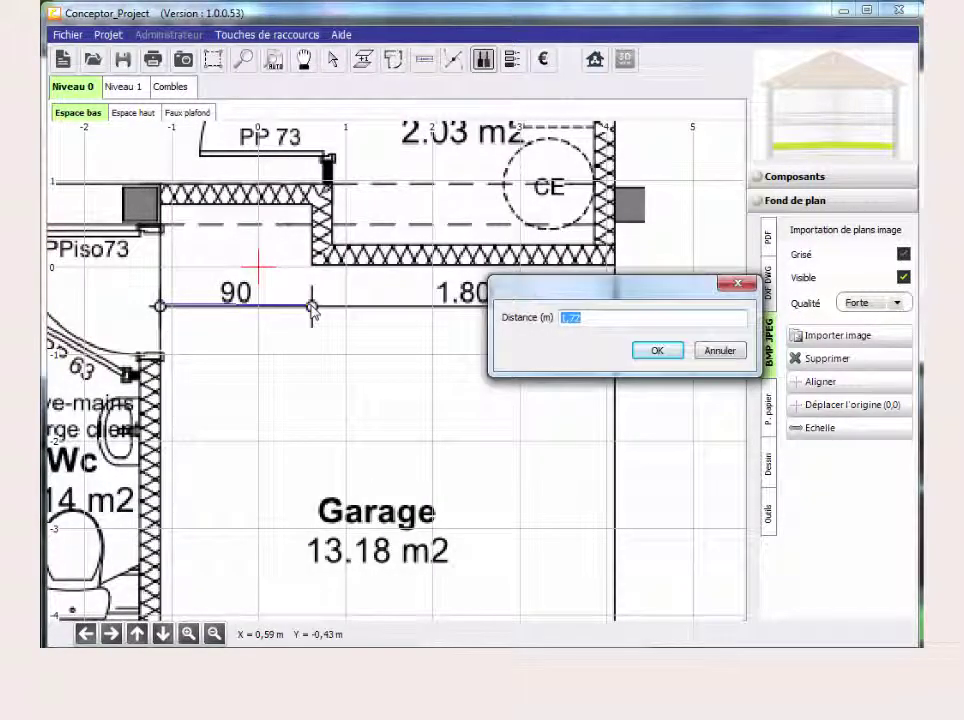
pyautogui.write('0,9')
pyautogui.press('Return')
# Align the Niveau 0 plan using the stairwell's lower-left inside corner as the reference point
pyautogui.click(271, 67)
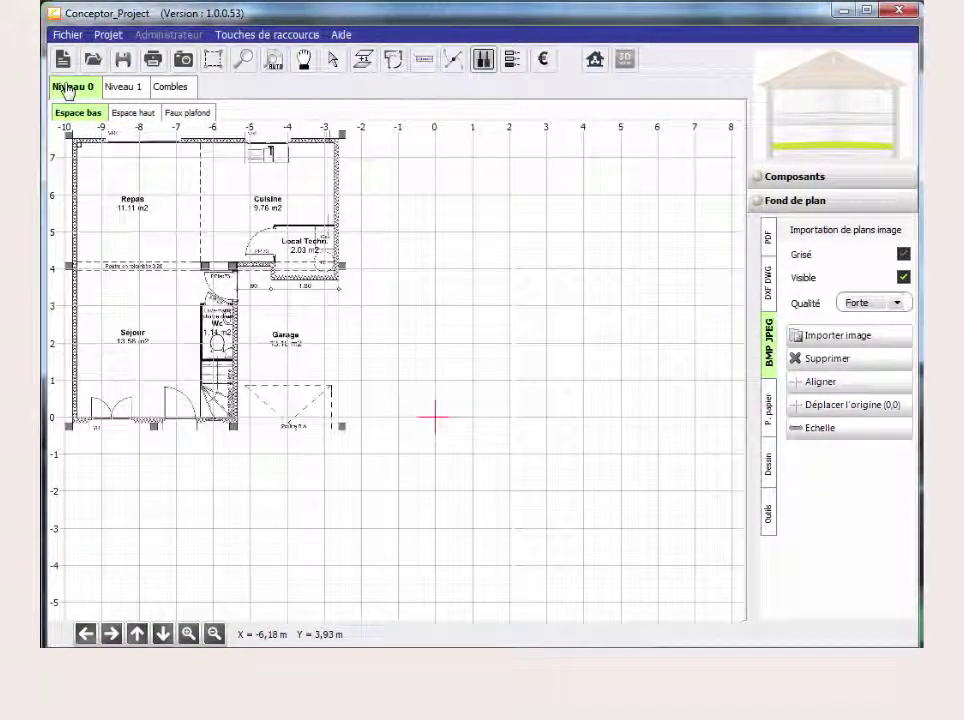
pyautogui.click(801, 383)
pyautogui.click(622, 430)
pyautogui.scroll(5, 245, 415)
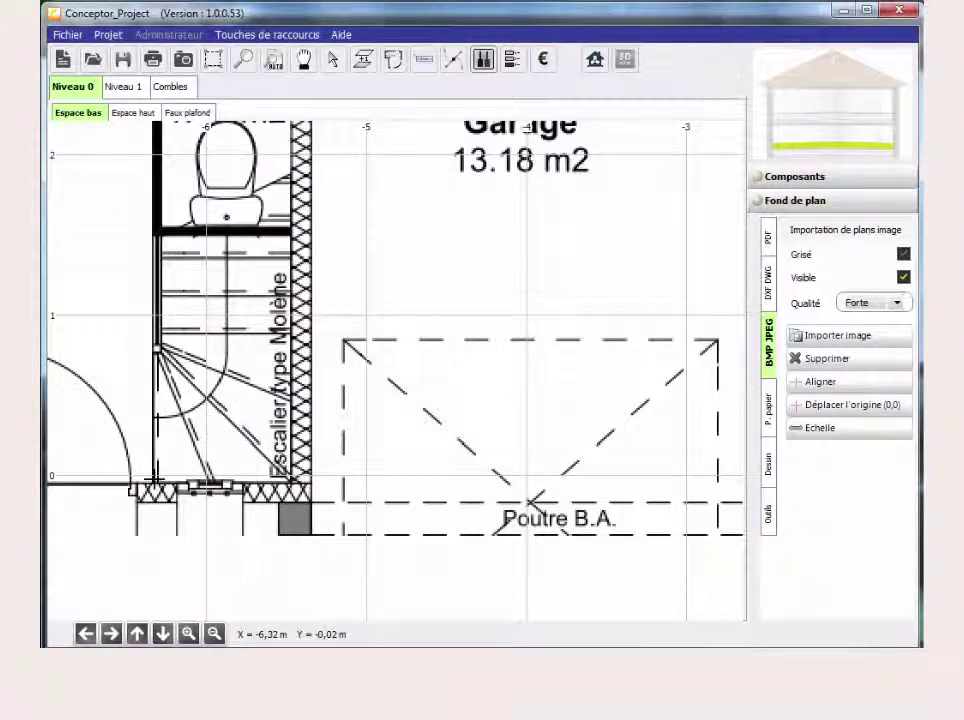
pyautogui.click(156, 479)
# Align the Niveau 1 plan on the same lower-left corner of the stairwell and fit the whole plan in view
pyautogui.click(112, 86)
pyautogui.click(814, 382)
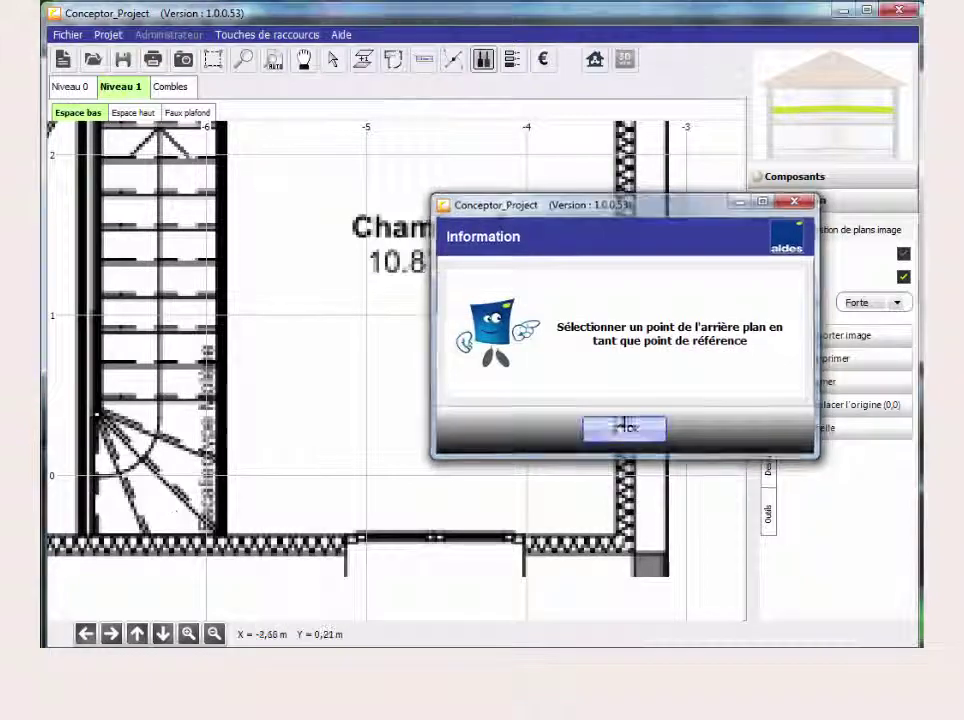
pyautogui.click(625, 428)
pyautogui.click(90, 532)
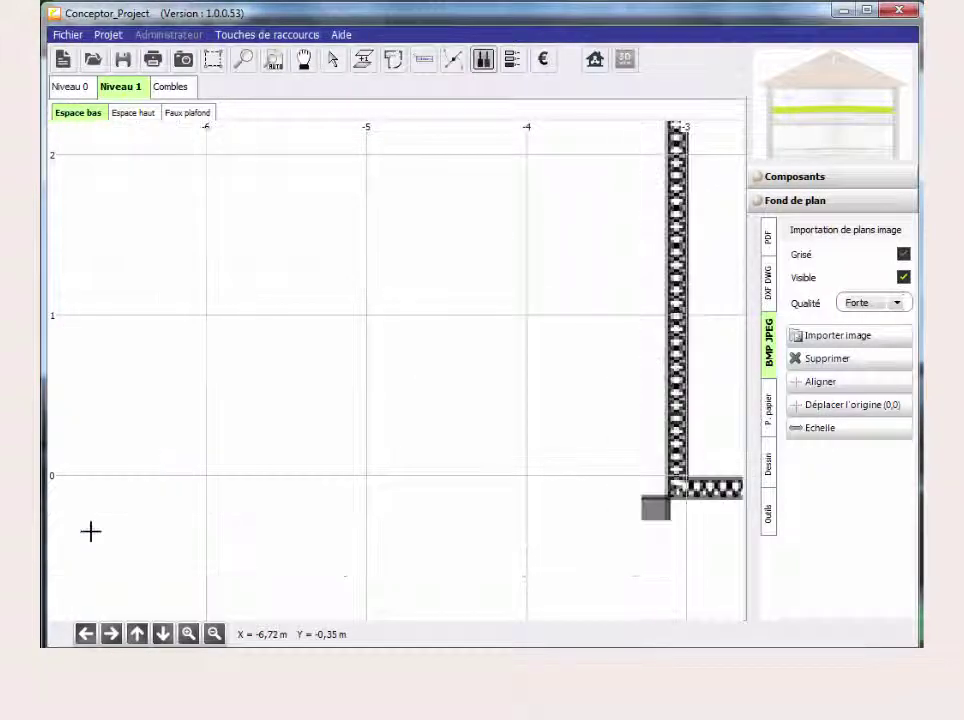
pyautogui.click(274, 62)
pyautogui.click(112, 88)
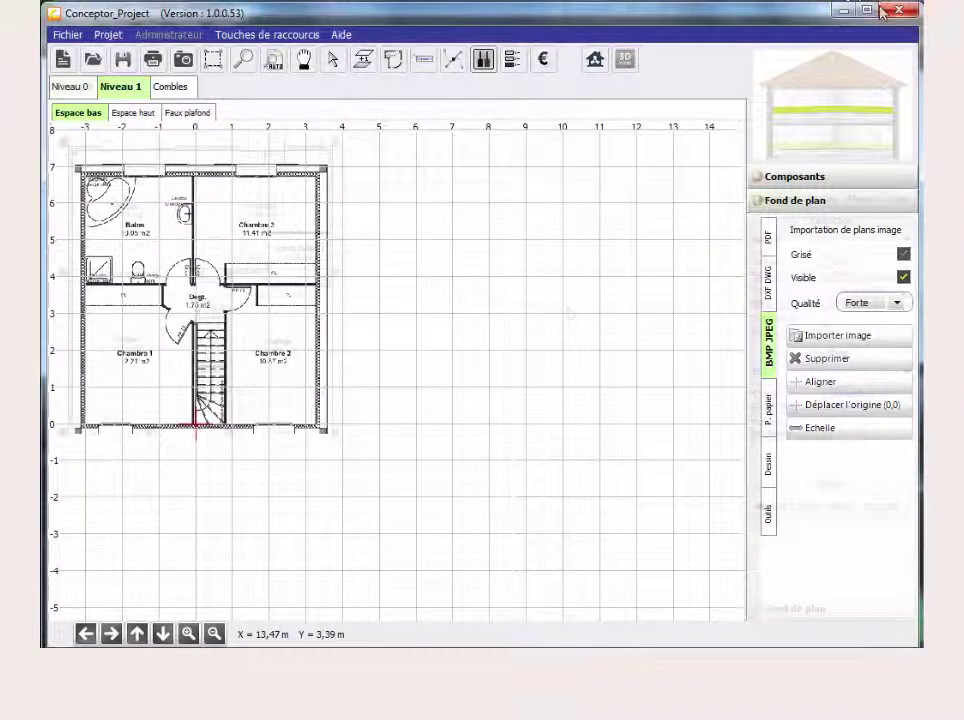
# Review the building's levels, checking the Espace haut and Faux plafond layers of Niveau 0, then Niveau 1 and Combles
pyautogui.click(70, 86)
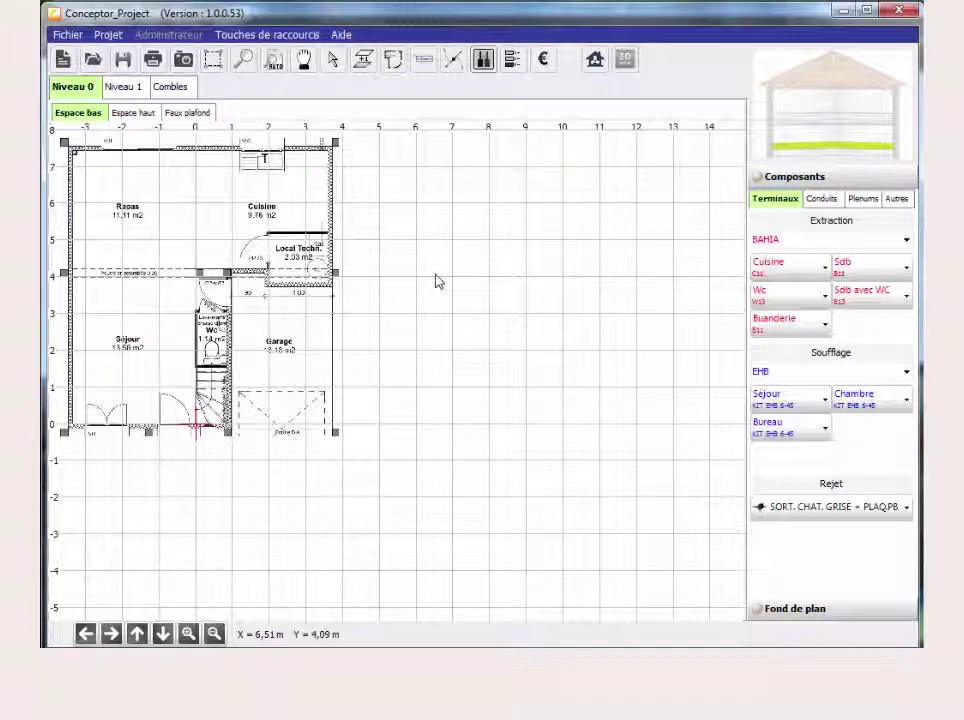
pyautogui.click(130, 113)
pyautogui.click(185, 115)
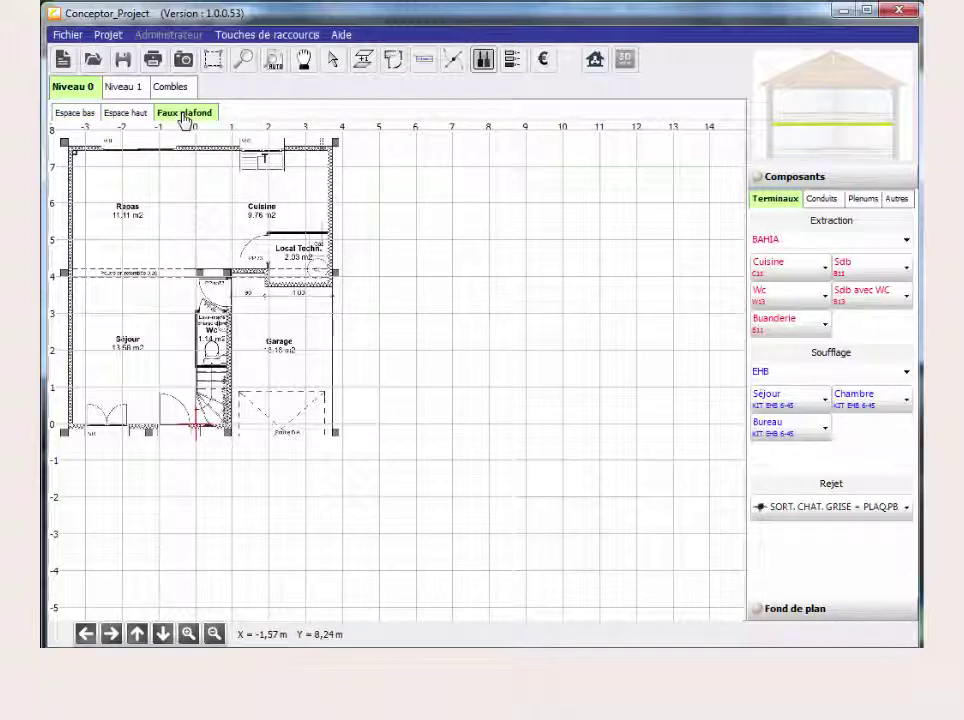
pyautogui.click(127, 89)
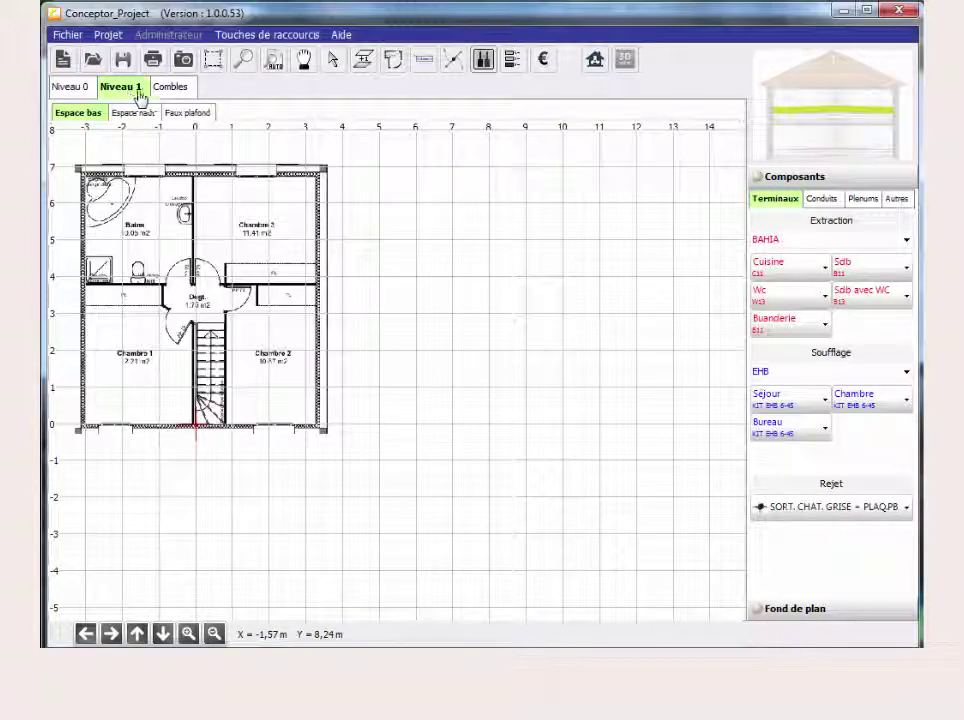
pyautogui.click(175, 90)
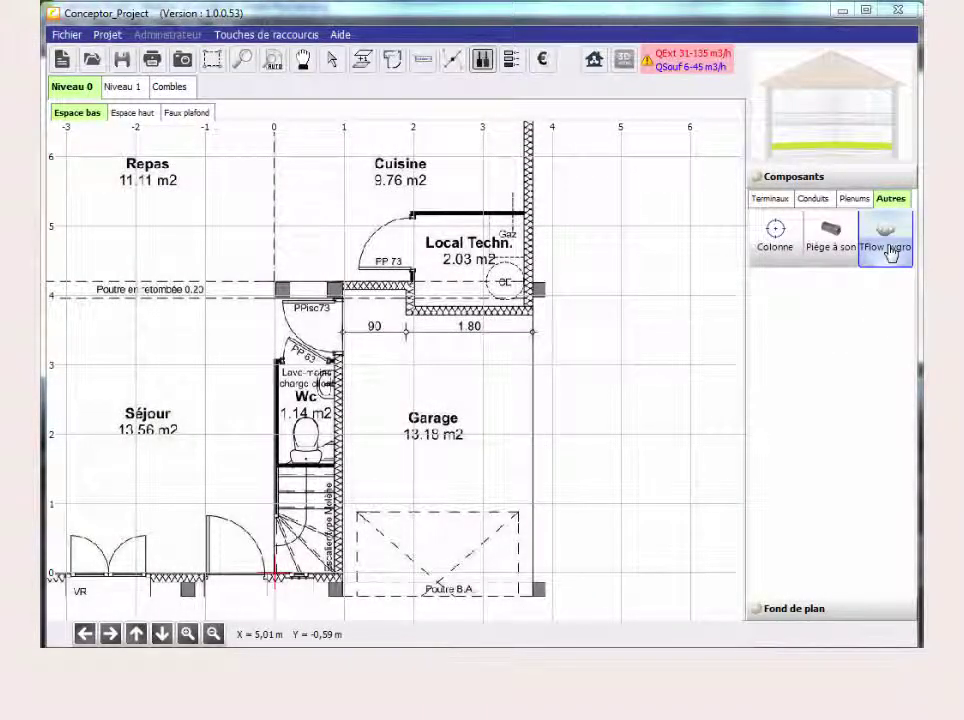
# Place the T.Flow Hygro+ unit in the garage and a Séjour KIT EHB 6-45 air inlet at the living room's front window
pyautogui.moveTo(891, 254); pyautogui.dragTo(432, 345)
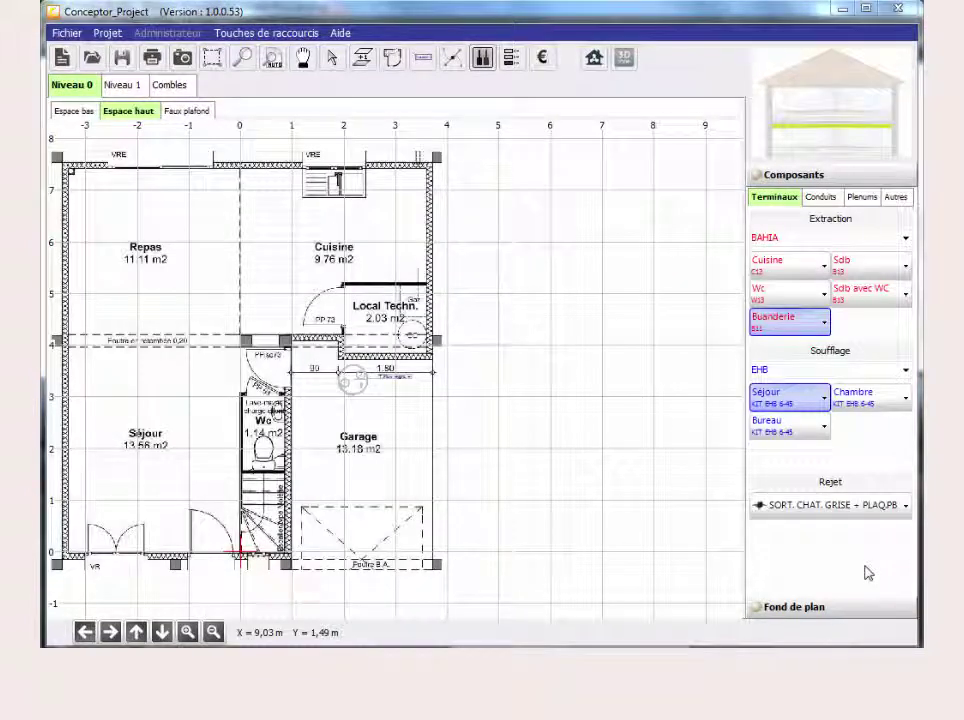
pyautogui.moveTo(813, 396); pyautogui.dragTo(113, 556)
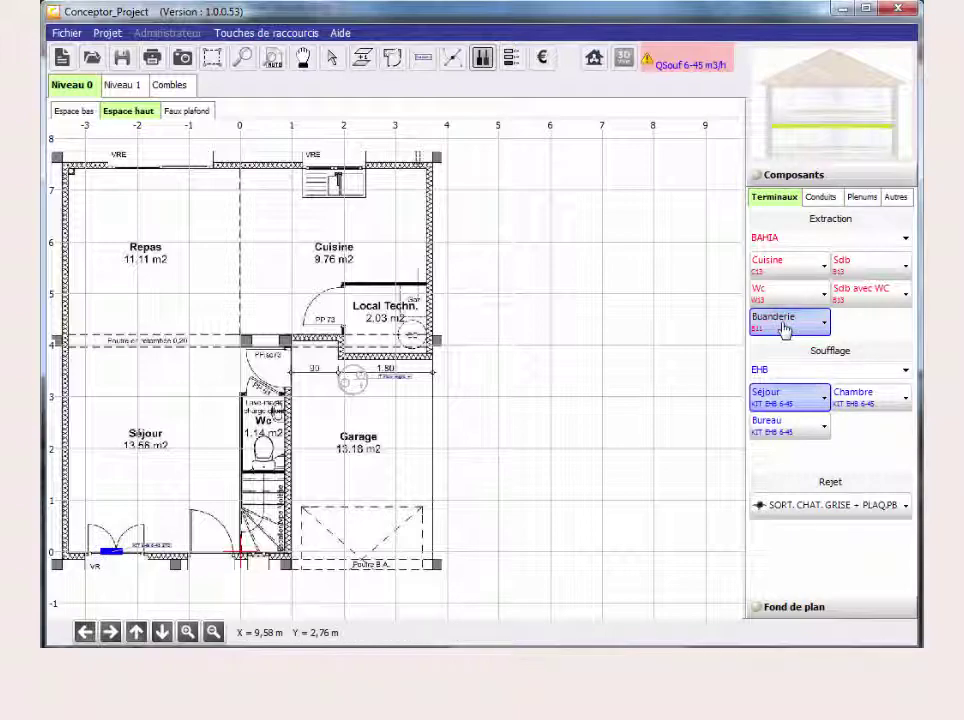
# Place a Buanderie B11 extraction terminal in the Local Techn. and a Cuisine C13 terminal beside the kitchen sink
pyautogui.moveTo(785, 330); pyautogui.dragTo(390, 295)
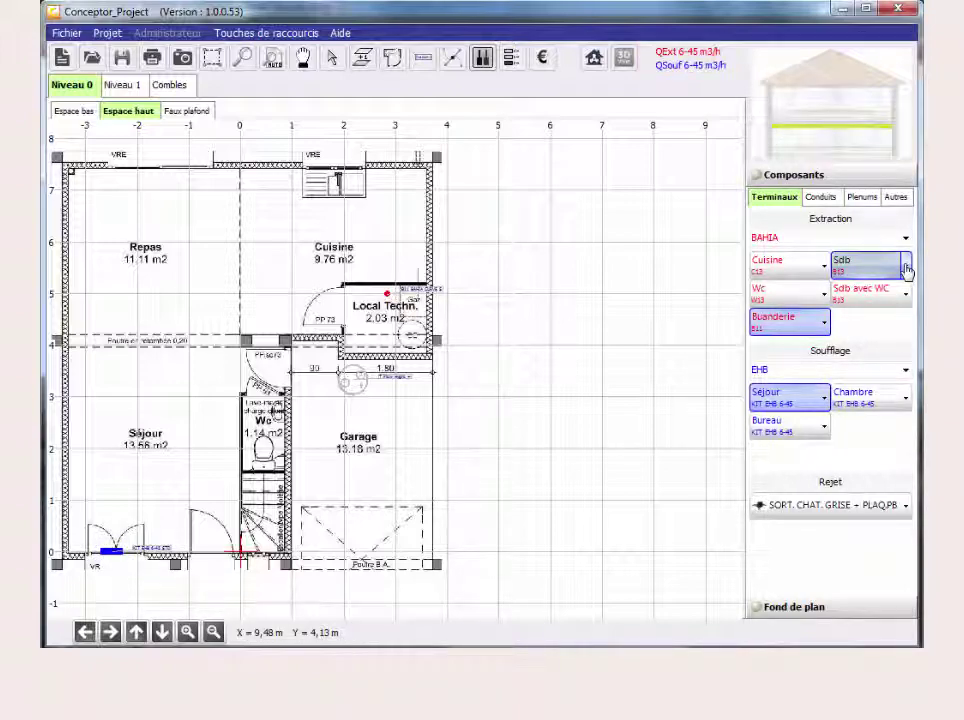
pyautogui.click(825, 268)
pyautogui.click(797, 310)
pyautogui.click(366, 174)
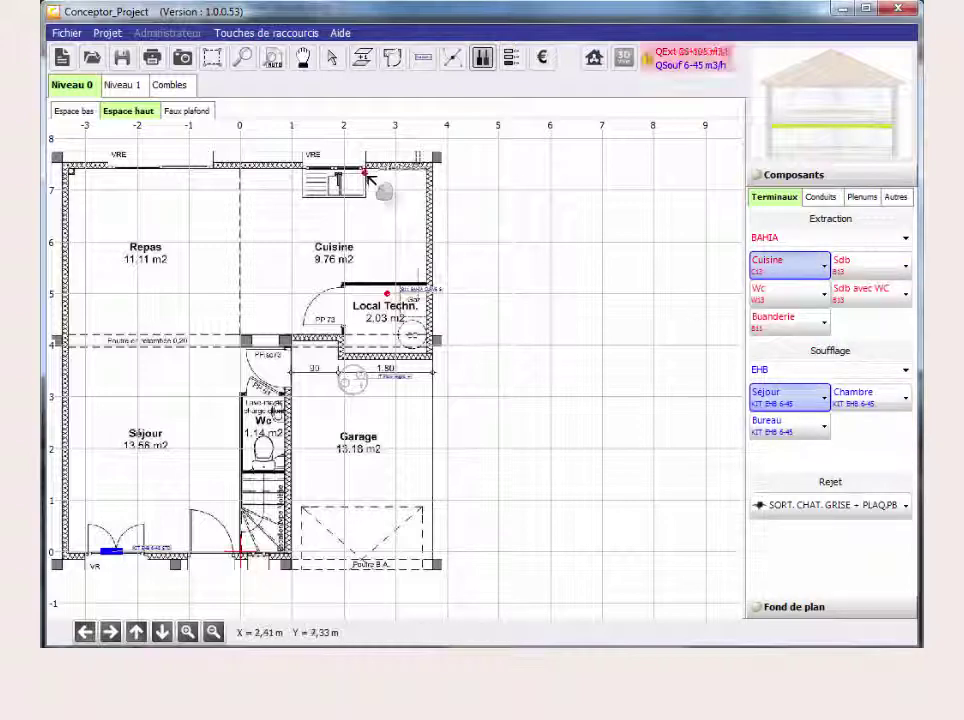
# Choose the B13 model for the Sdb extraction terminal and place a W13 extraction terminal in the ground-floor WC
pyautogui.click(906, 268)
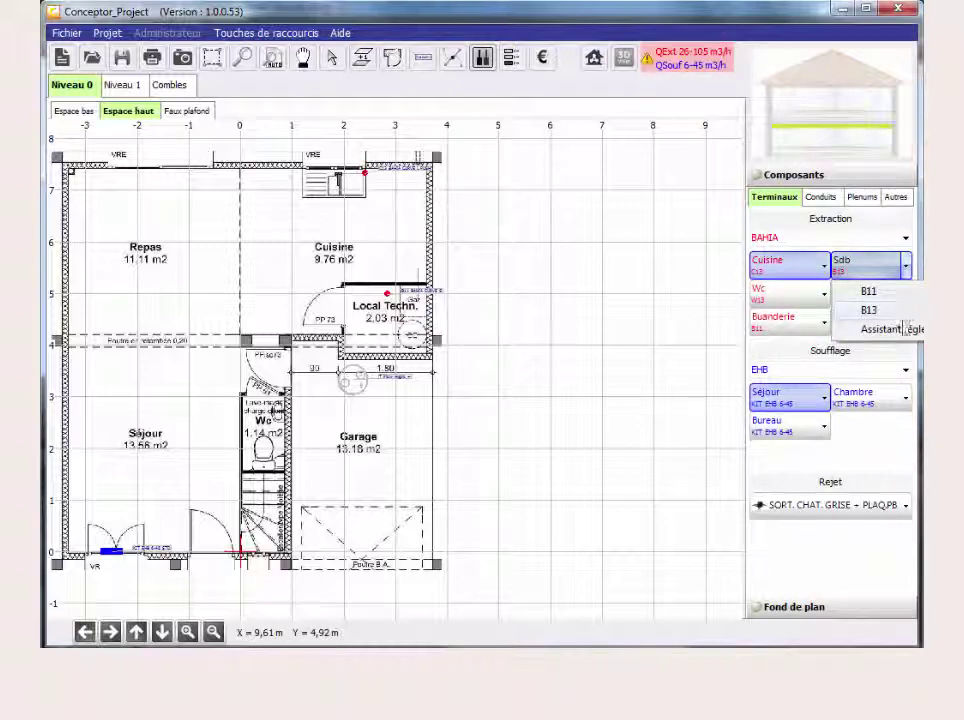
pyautogui.click(906, 311)
pyautogui.click(800, 294)
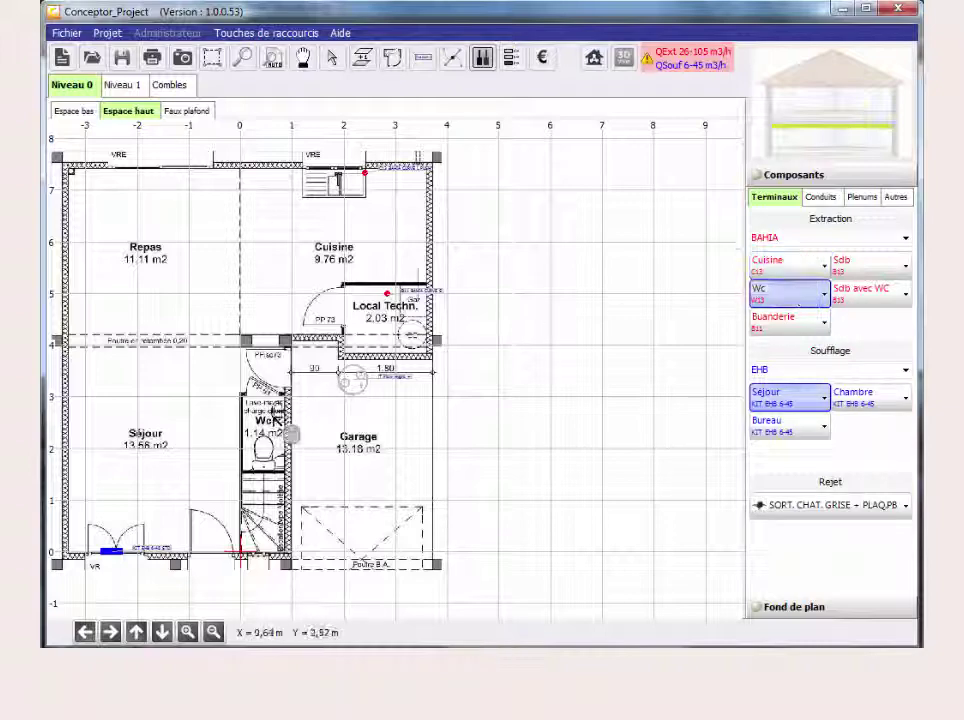
pyautogui.click(278, 424)
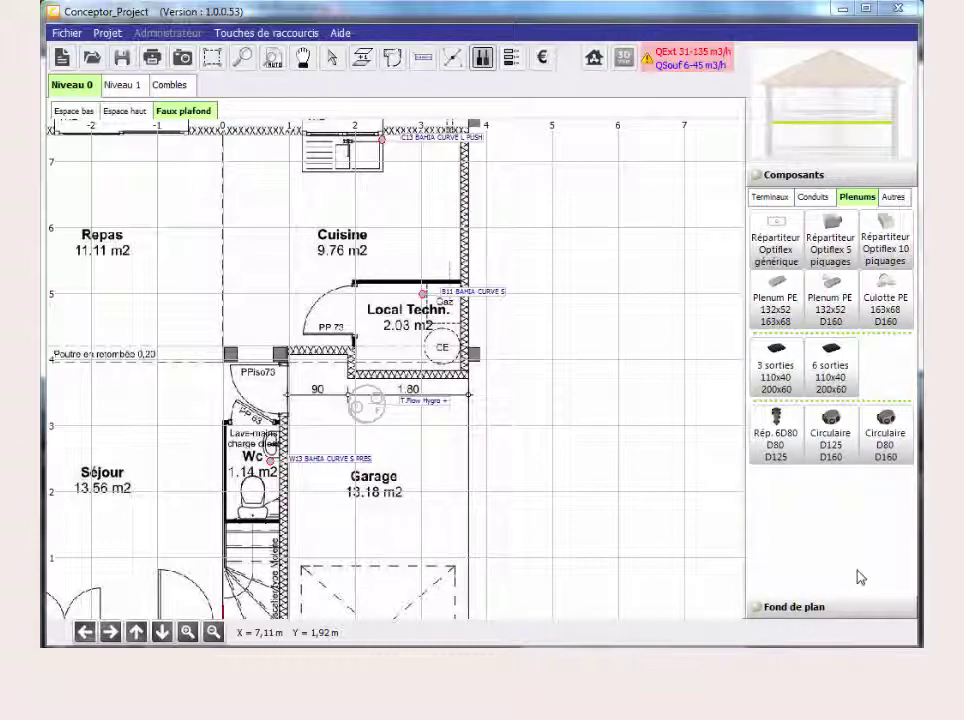
# Place a circular D125/D160 plenum in the Local Techn. and connect the WC terminal to it with an angled Minigaine 200x60 duct
pyautogui.click(830, 438)
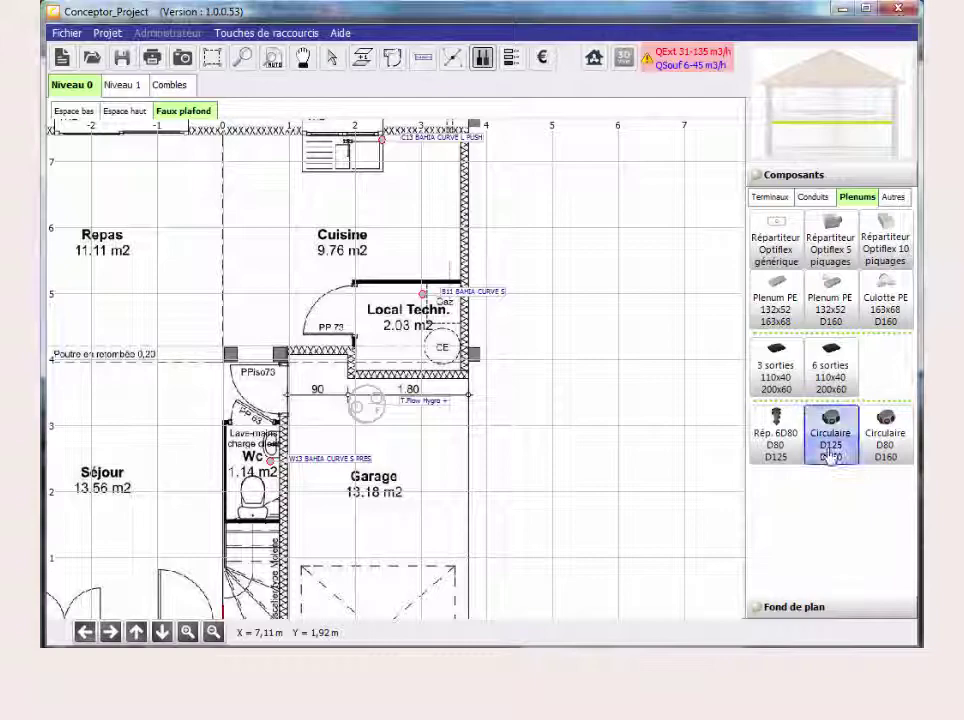
pyautogui.click(380, 300)
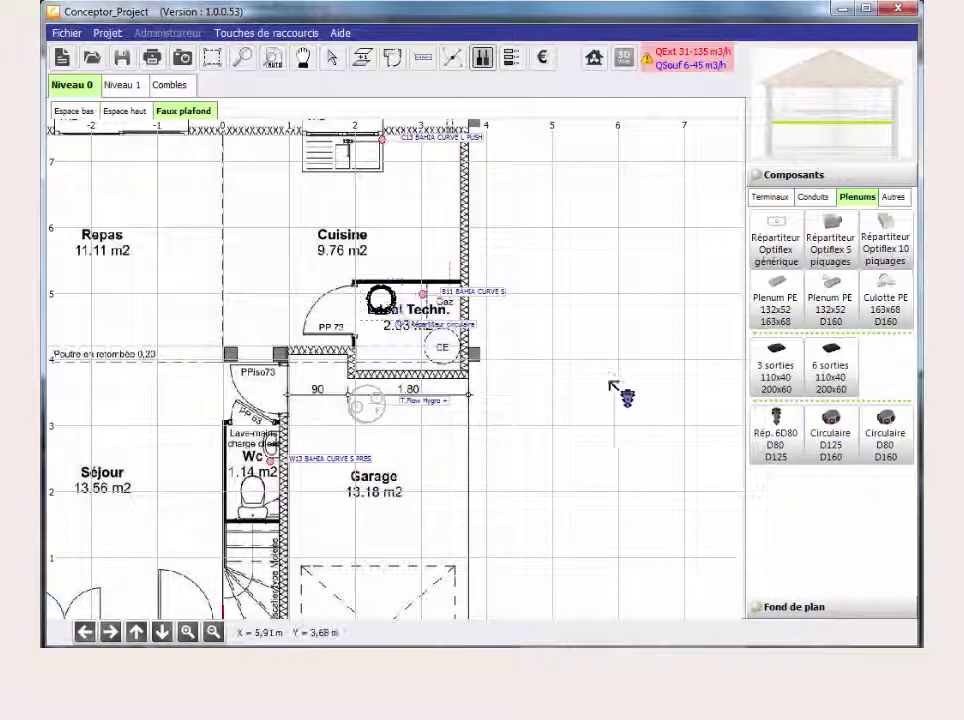
pyautogui.click(816, 197)
pyautogui.click(775, 372)
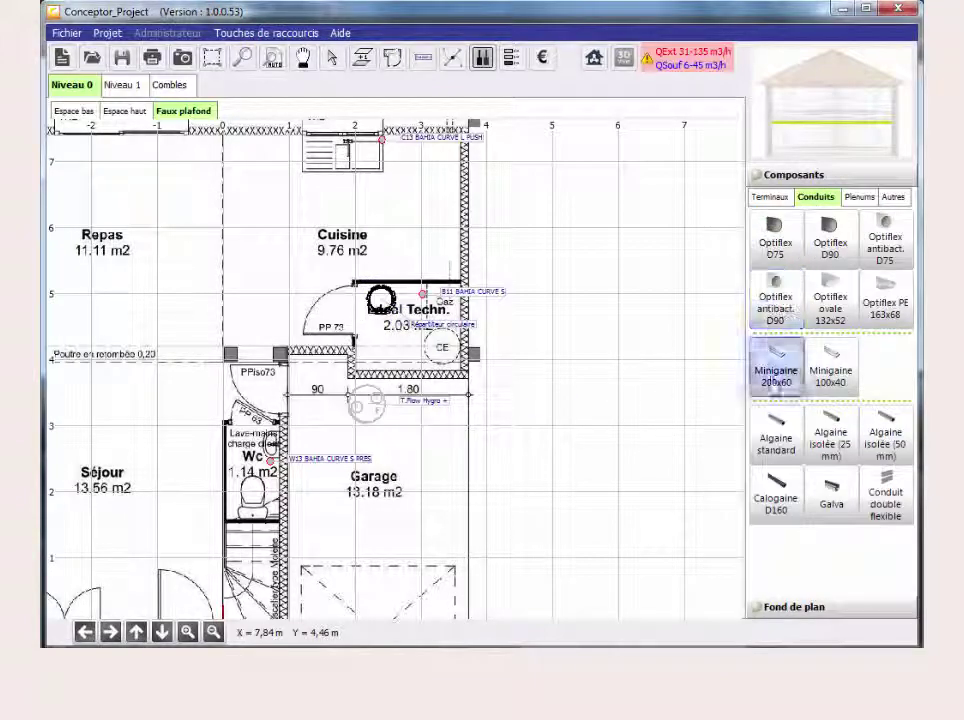
pyautogui.click(270, 298)
pyautogui.click(380, 298)
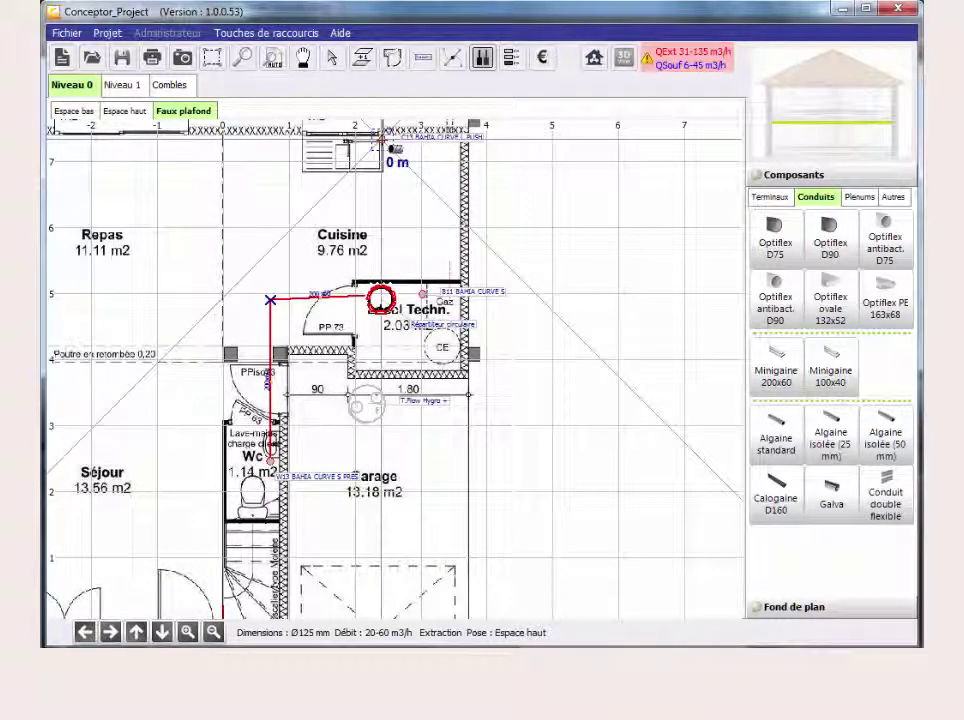
# Finish the kitchen terminal's 200x60 duct at the circular plenum and run a duct from the plenum to the T.Flow Hygro+
pyautogui.click(385, 298)
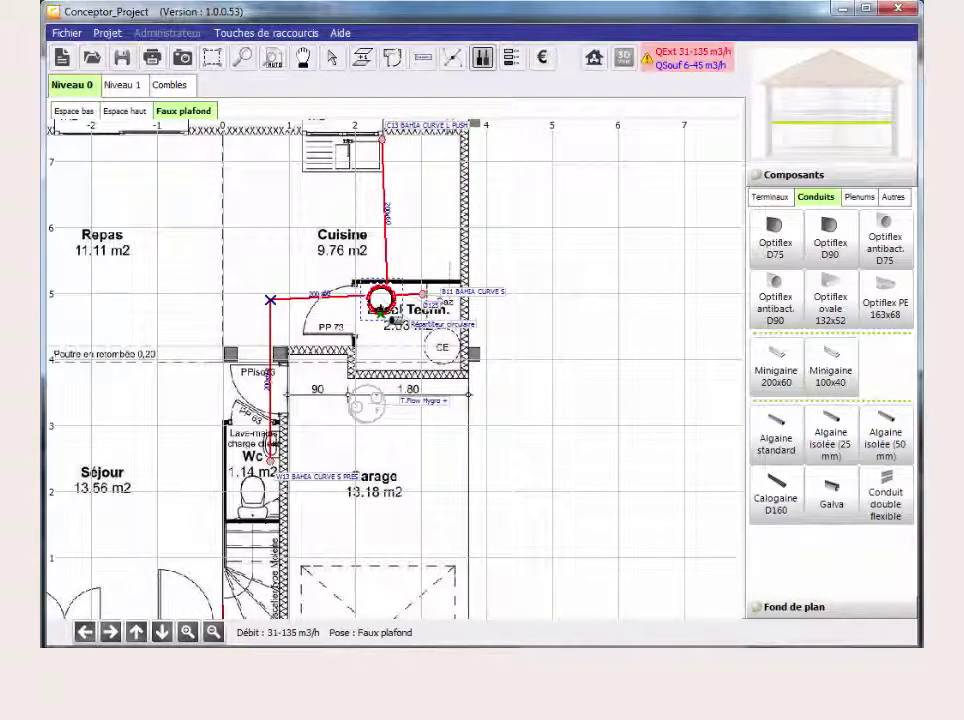
pyautogui.click(380, 313)
pyautogui.click(377, 398)
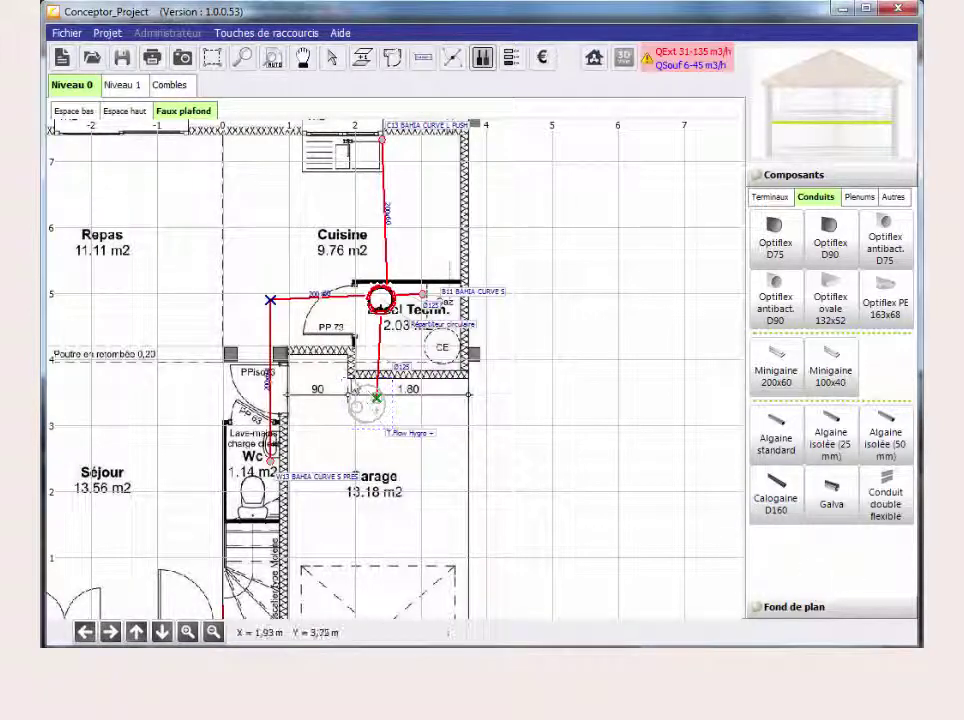
# Place a Colonne at the Local Techn. wall corner just above the T.Flow Hygro+ unit
pyautogui.scroll(2, 381, 399)
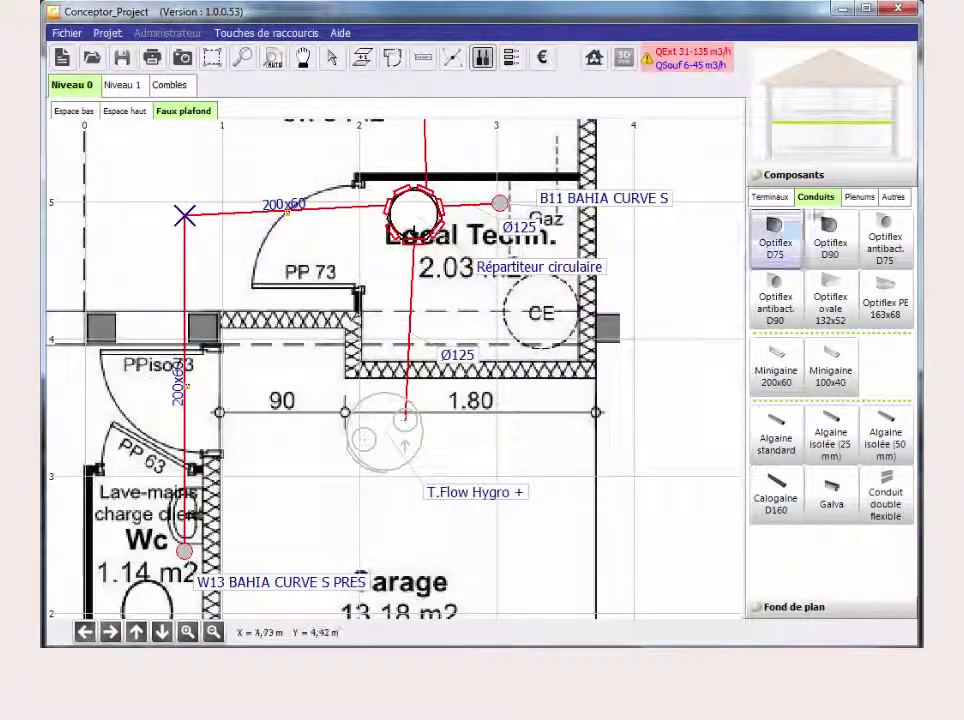
pyautogui.click(891, 197)
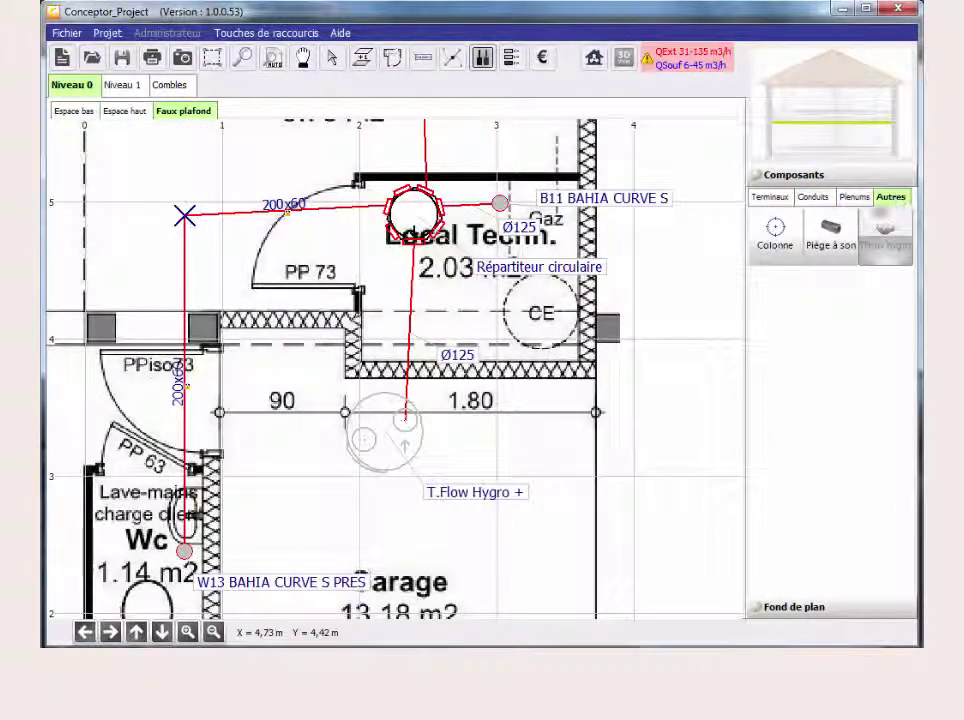
pyautogui.click(788, 239)
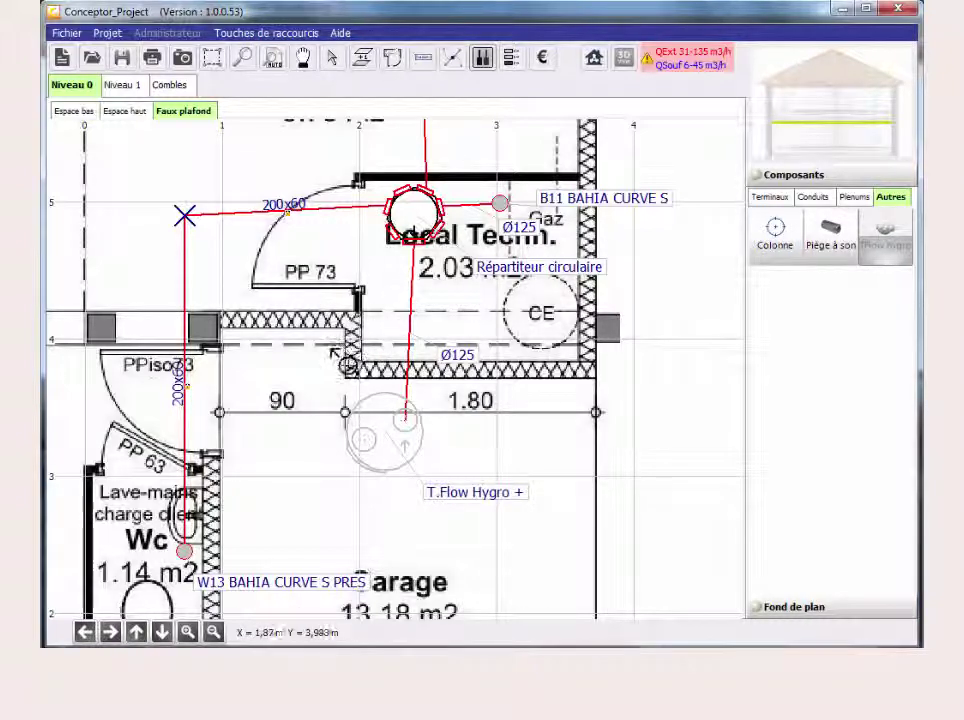
pyautogui.click(347, 365)
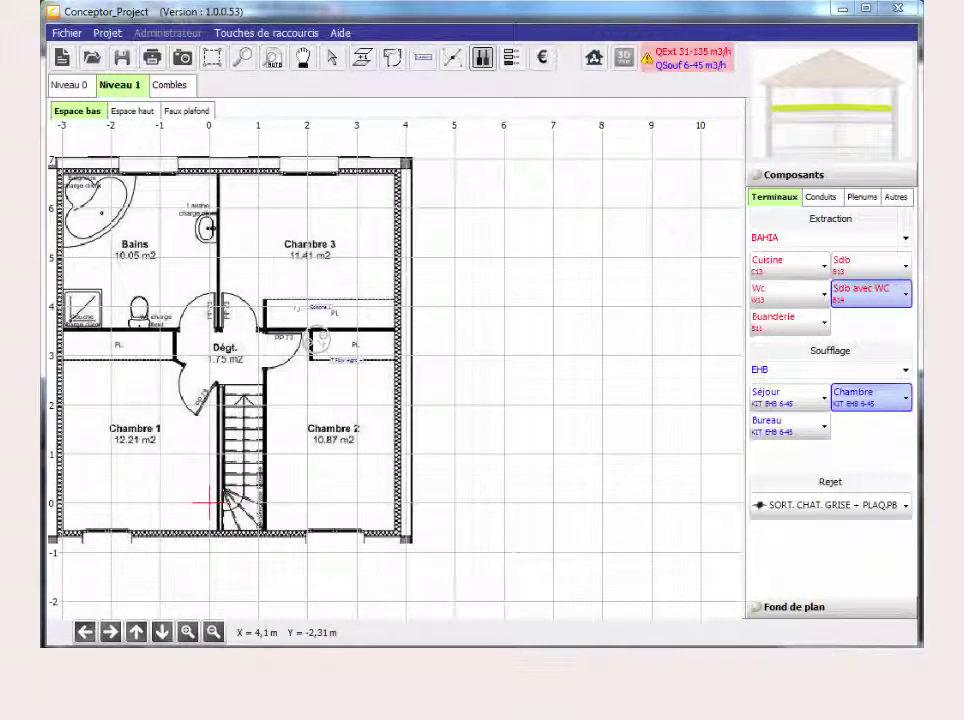
# Place a Chambre KIT EHB 6-45 air inlet at the window of Chambre 1 in the Espace haut of Niveau 1
pyautogui.click(130, 111)
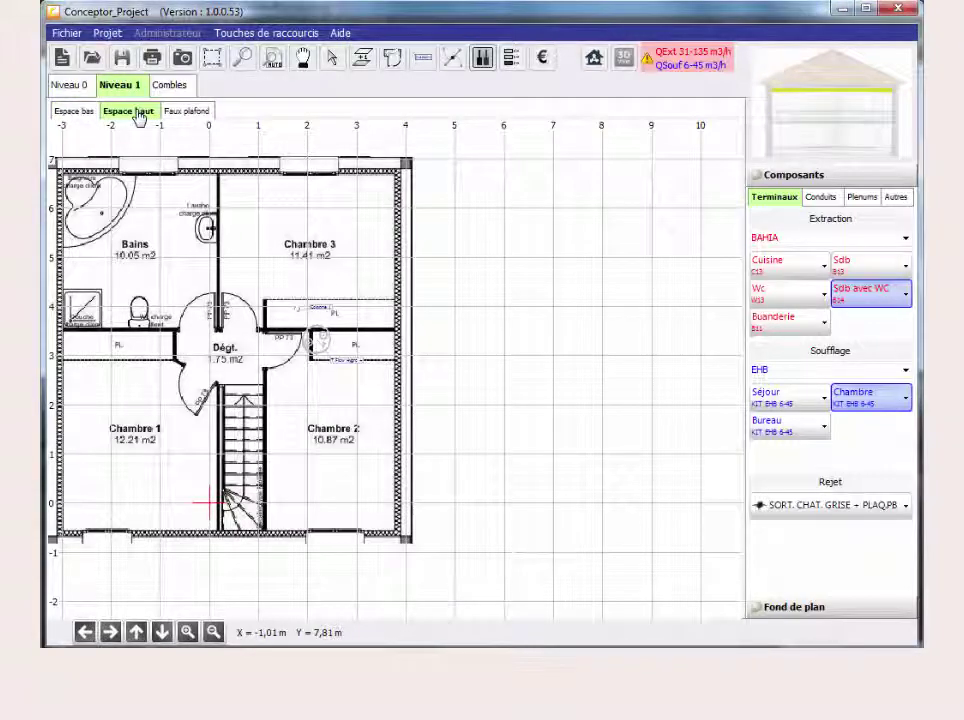
pyautogui.click(883, 399)
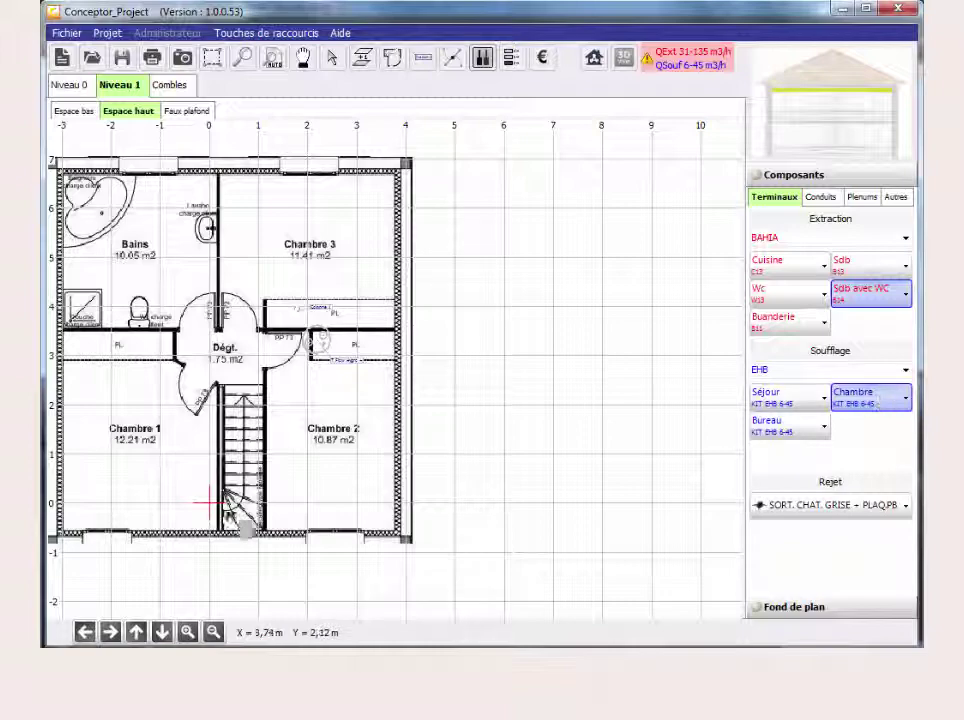
pyautogui.click(103, 533)
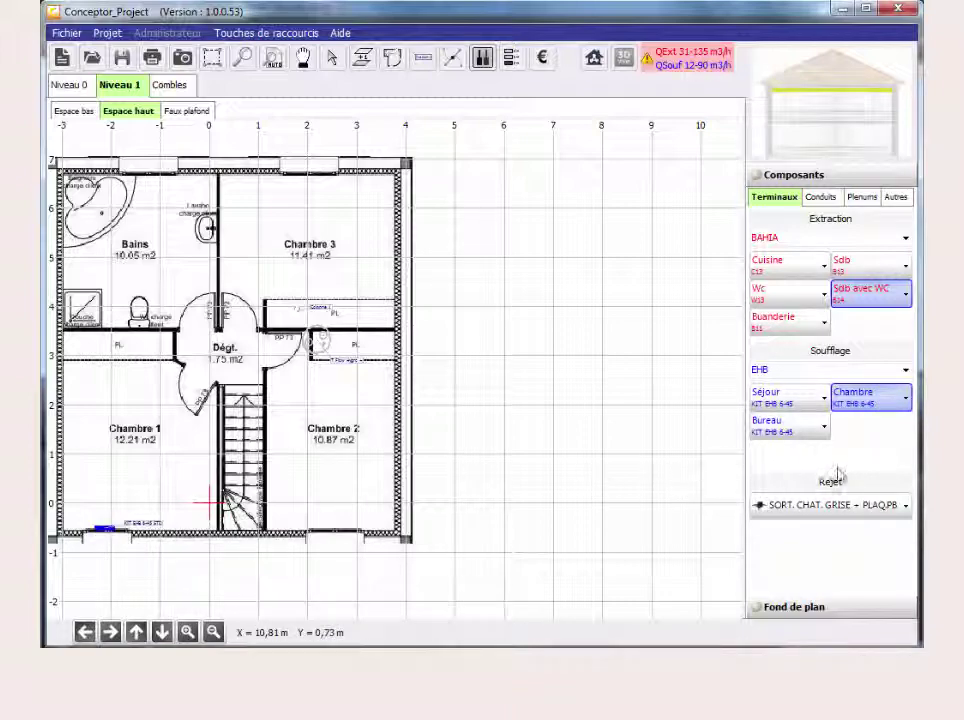
# Place a Sdb avec WC B14 extraction terminal beside the toilet in the Bains room and display the available ducts
pyautogui.click(876, 296)
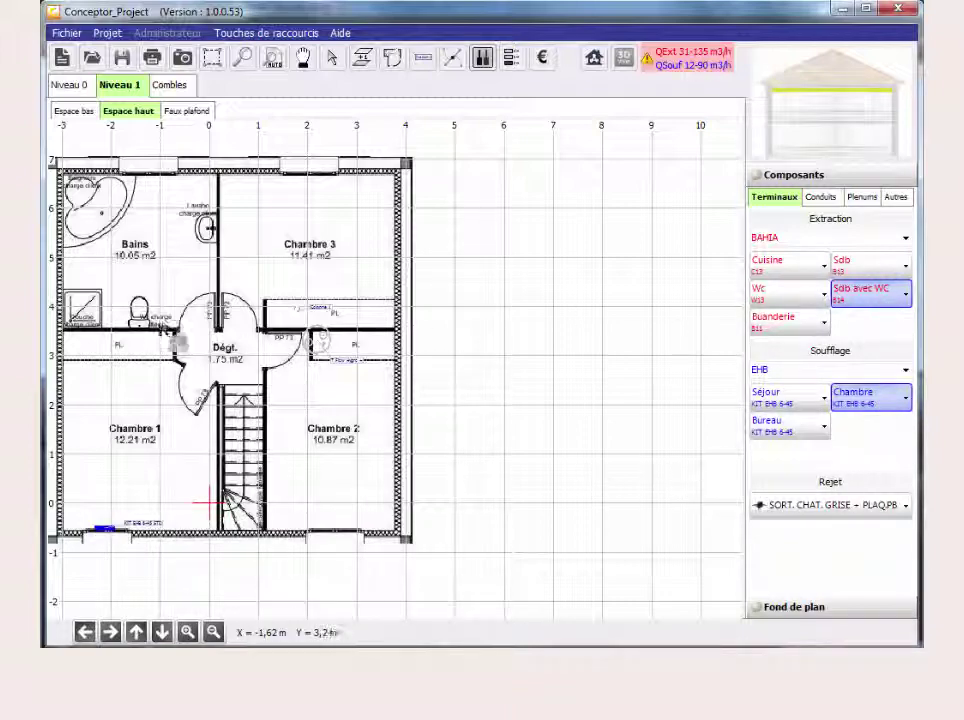
pyautogui.click(159, 318)
pyautogui.click(818, 198)
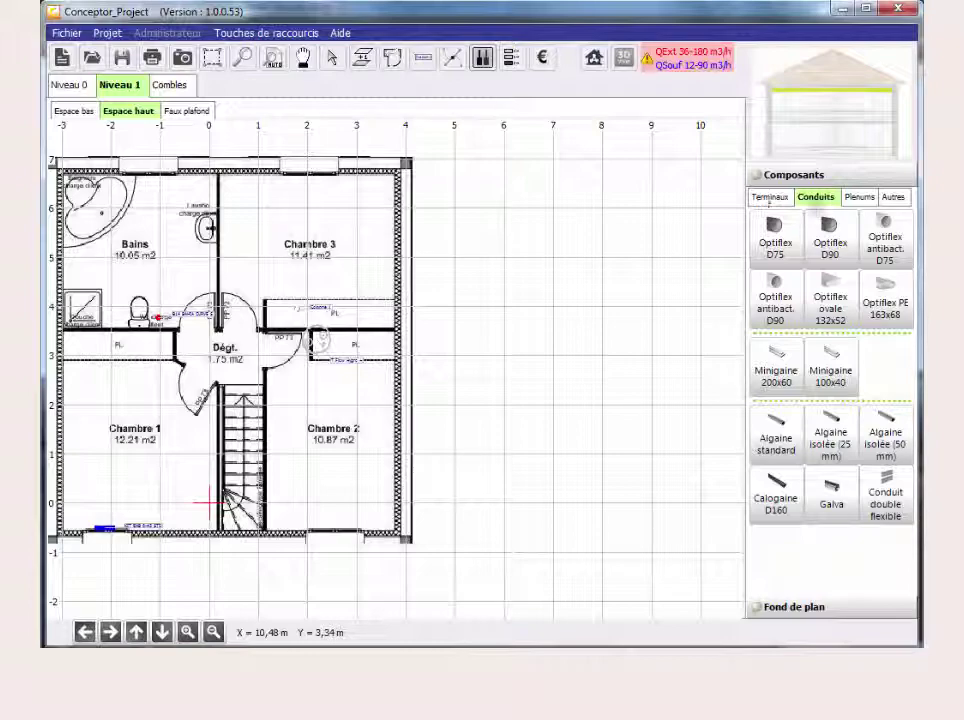
# Run a Minigaine 200x60 duct from the B14 terminal in Bains to a new Colonne just below it, behind the wall
pyautogui.click(766, 378)
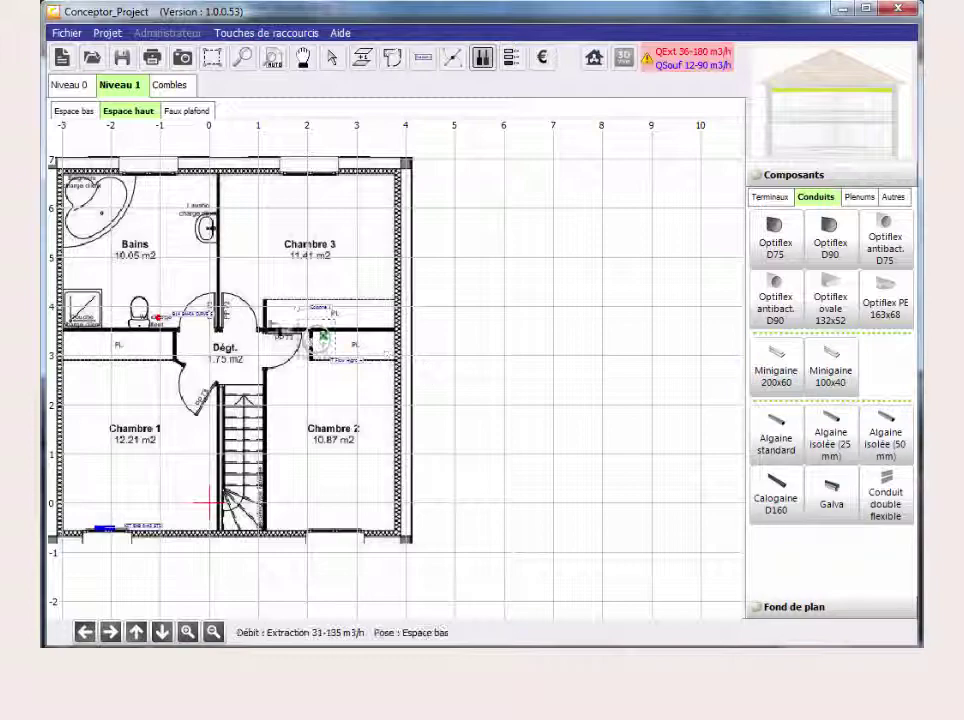
pyautogui.scroll(3, 322, 337)
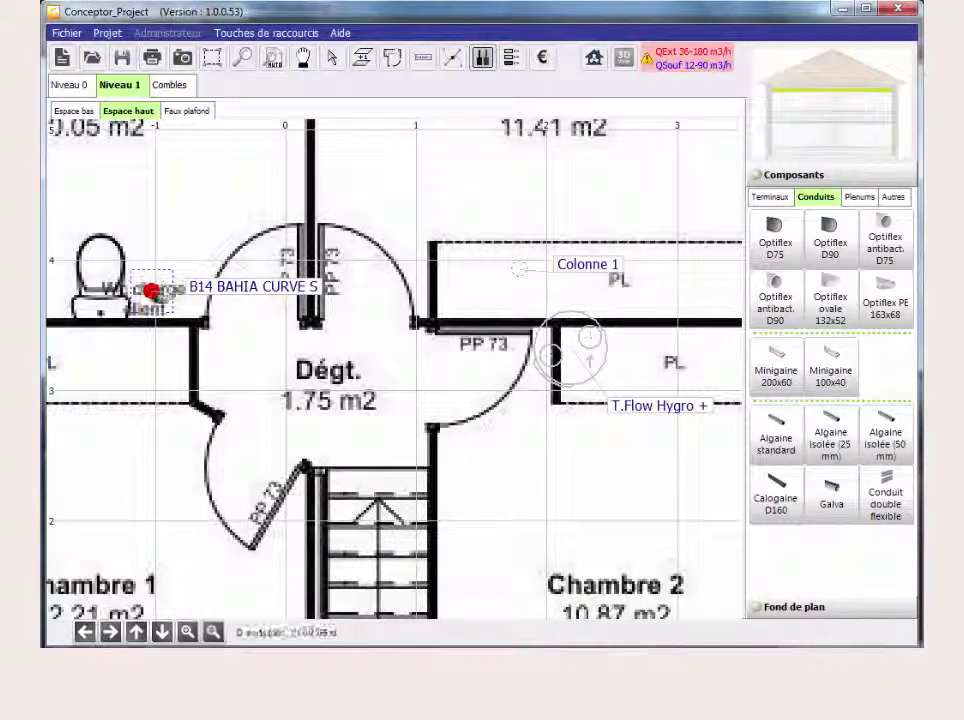
pyautogui.click(151, 291)
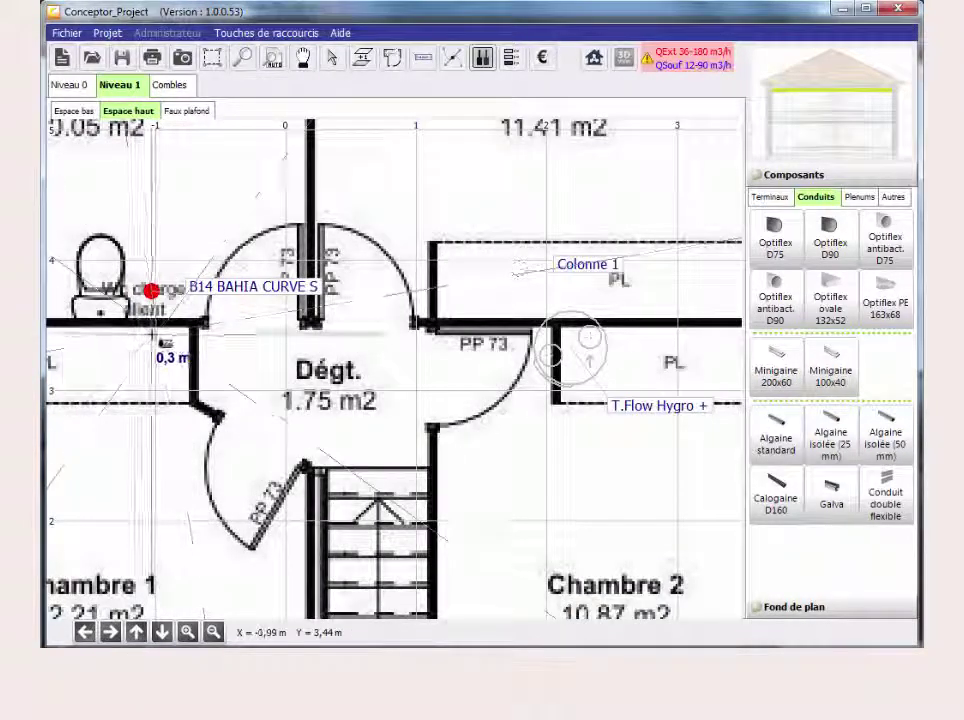
pyautogui.rightClick(152, 338)
pyautogui.click(193, 351)
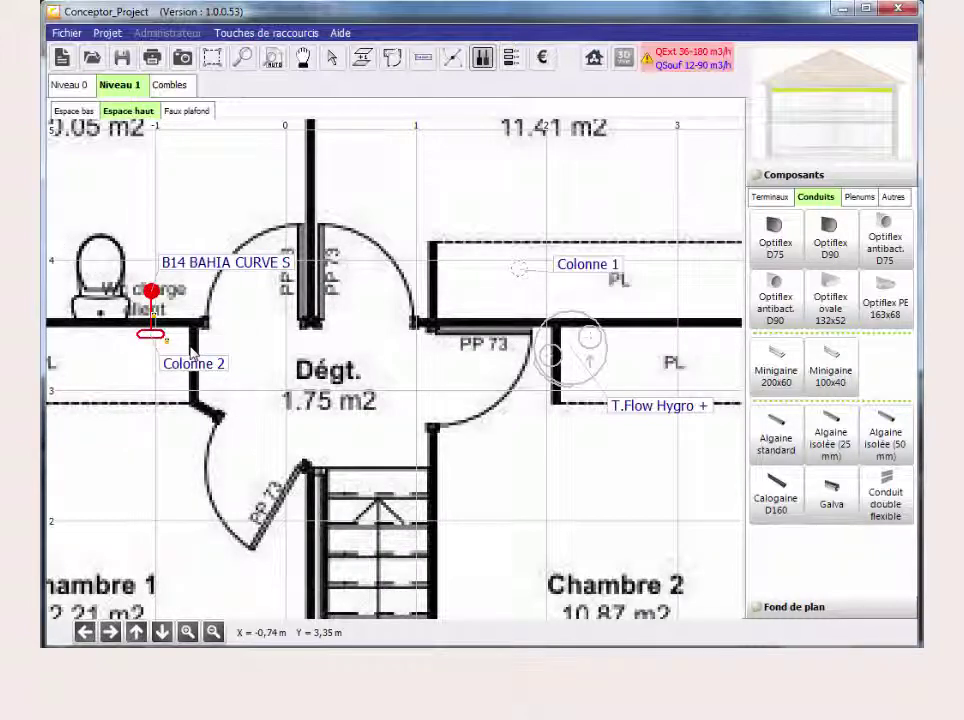
# In the Faux plafond of Niveau 0, run a Minigaine 200x60 duct from Colonne 2 around a corner to the WC duct's bend
pyautogui.click(71, 86)
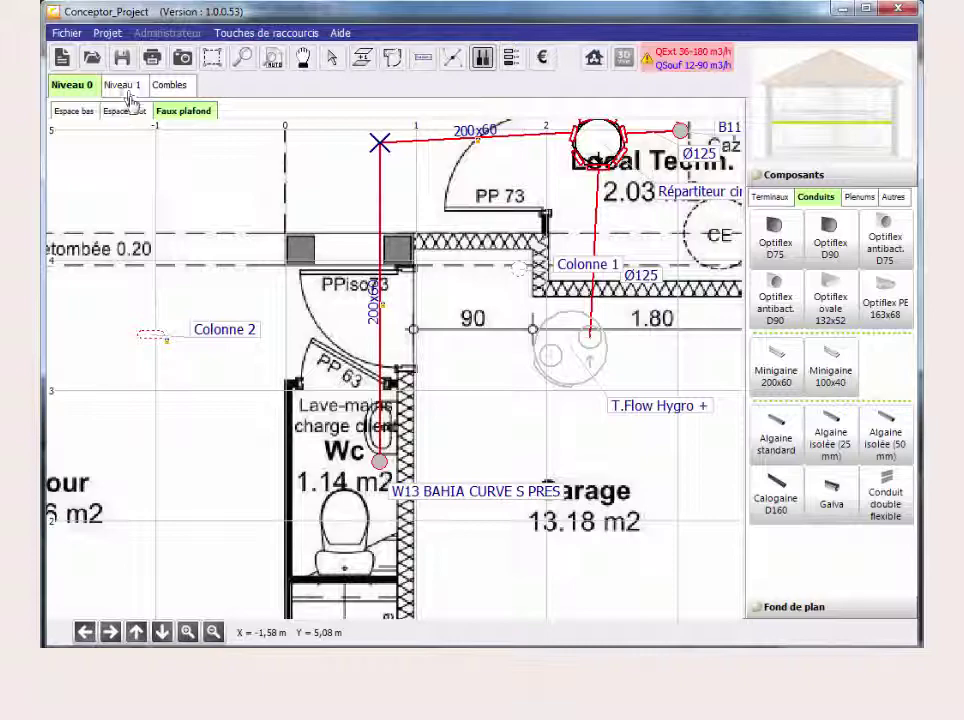
pyautogui.click(787, 389)
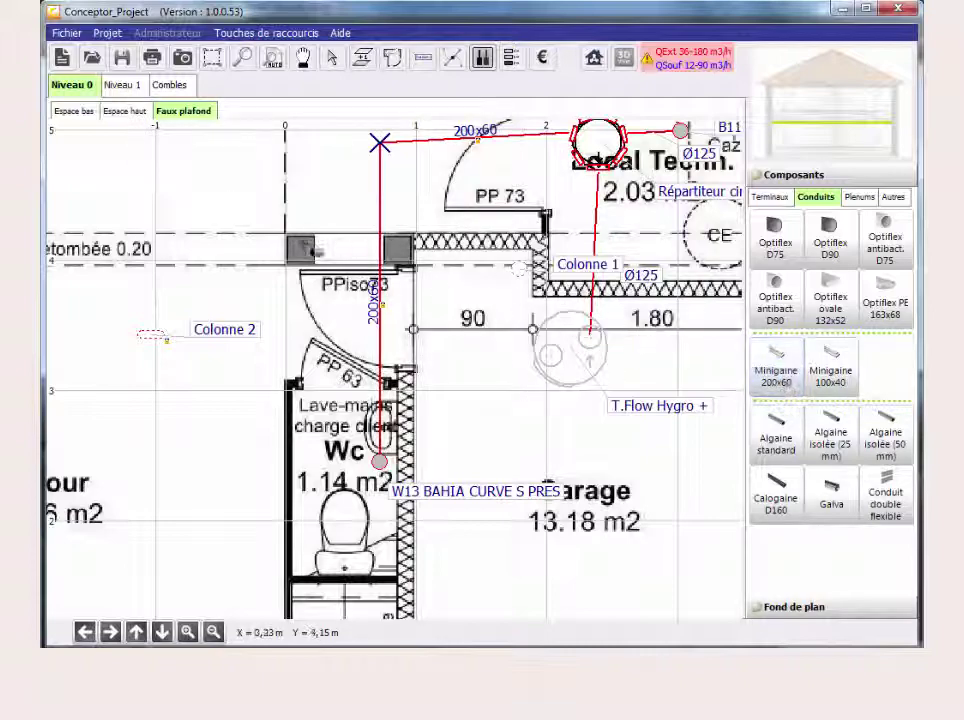
pyautogui.click(166, 342)
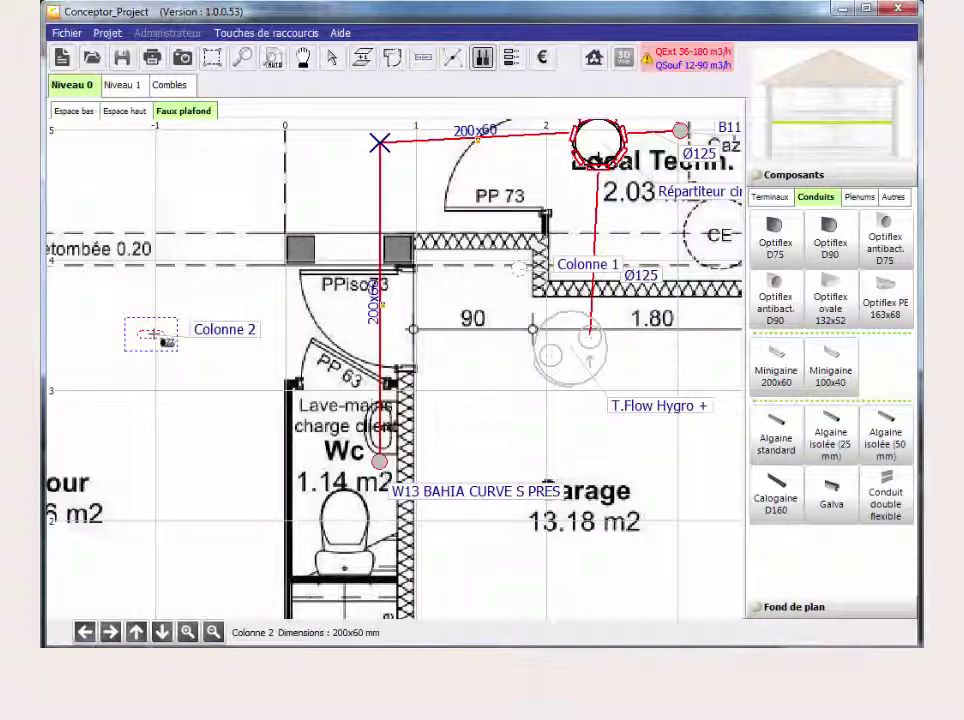
pyautogui.click(165, 341)
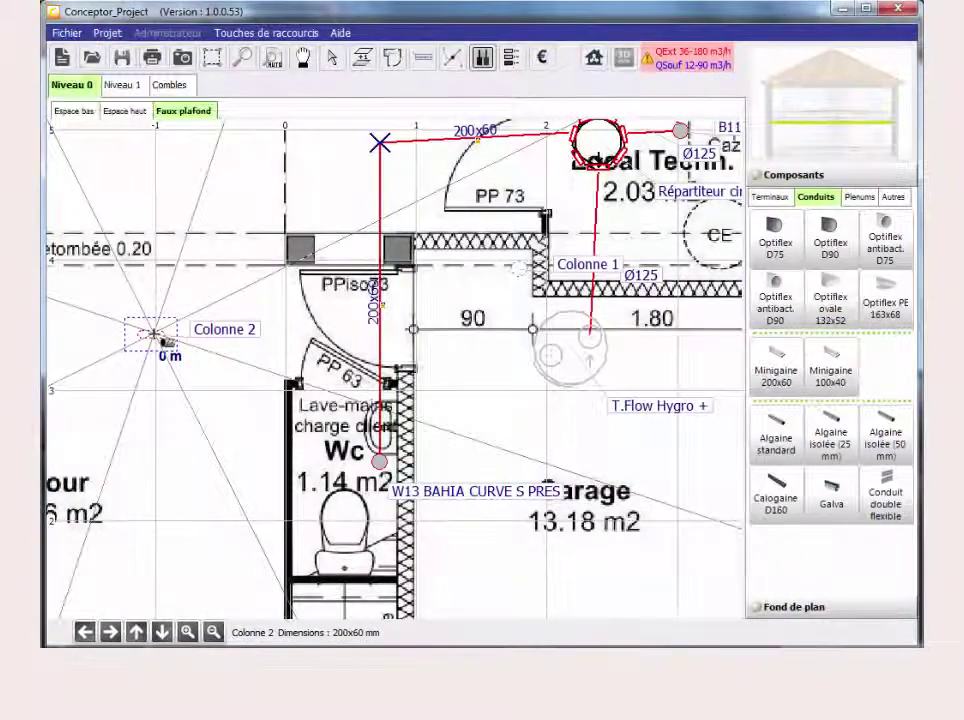
pyautogui.click(152, 150)
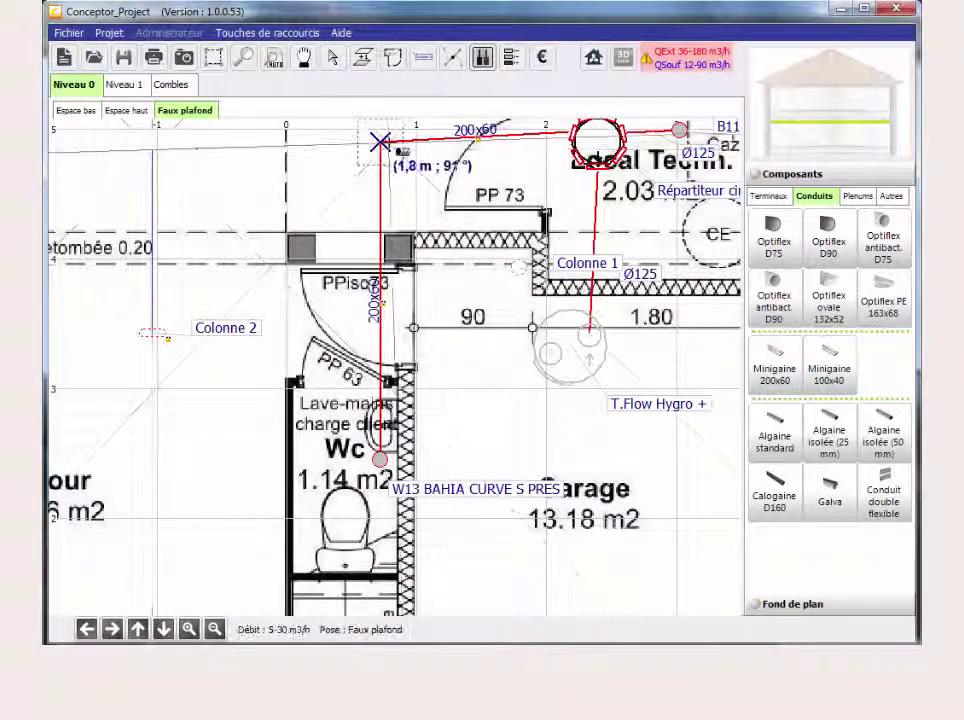
pyautogui.click(380, 142)
pyautogui.moveTo(472, 213); pyautogui.dragTo(452, 305, button='middle')
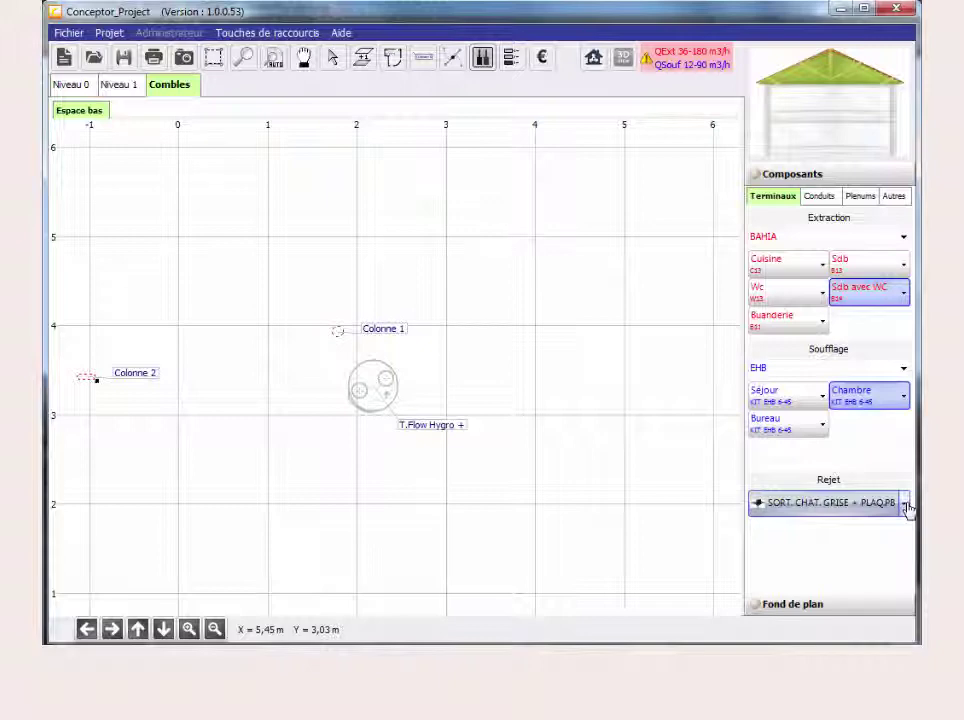
# Place a SORT. TOIT TUILE D160 roof outlet in the Combles, just above Colonne 1
pyautogui.click(905, 507)
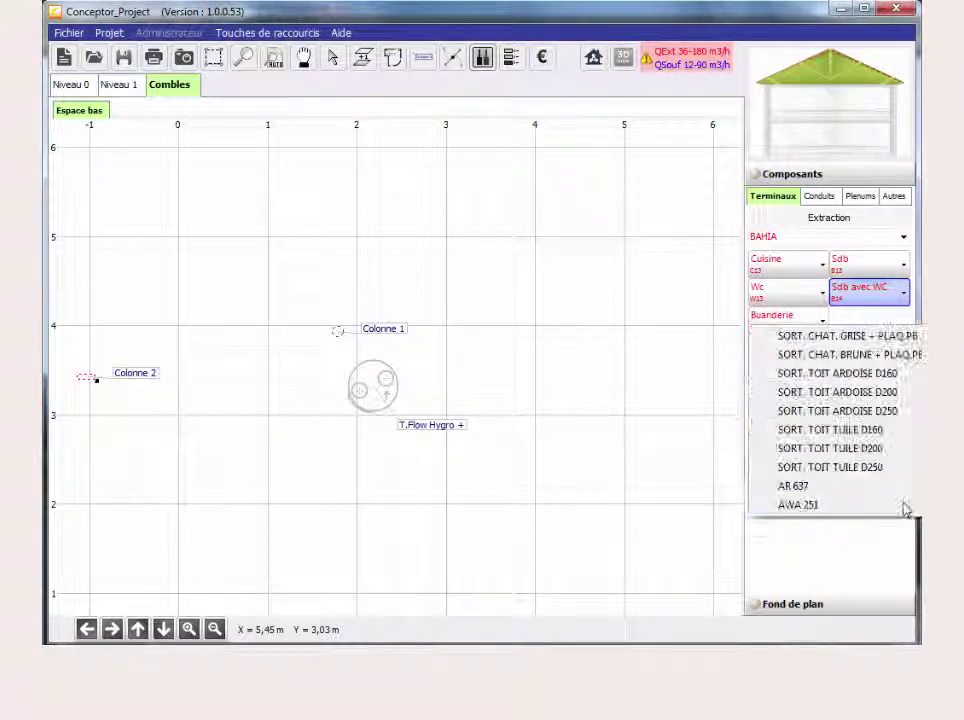
pyautogui.click(912, 431)
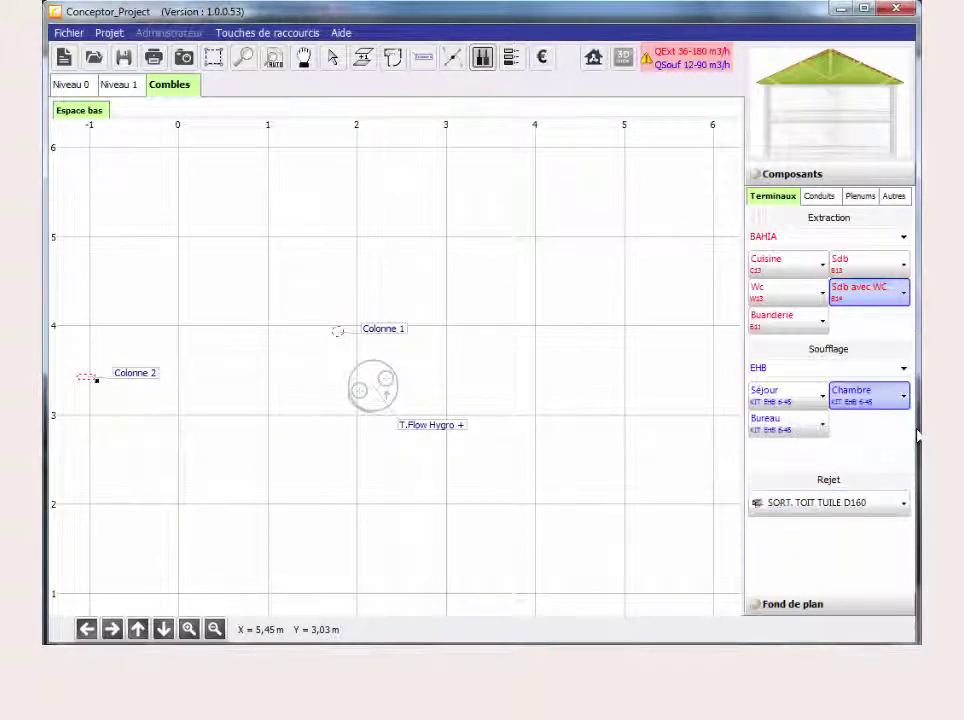
pyautogui.click(387, 277)
# Connect the roof outlet to Colonne 1 with an Algaine isolée (25 mm) duct
pyautogui.click(815, 196)
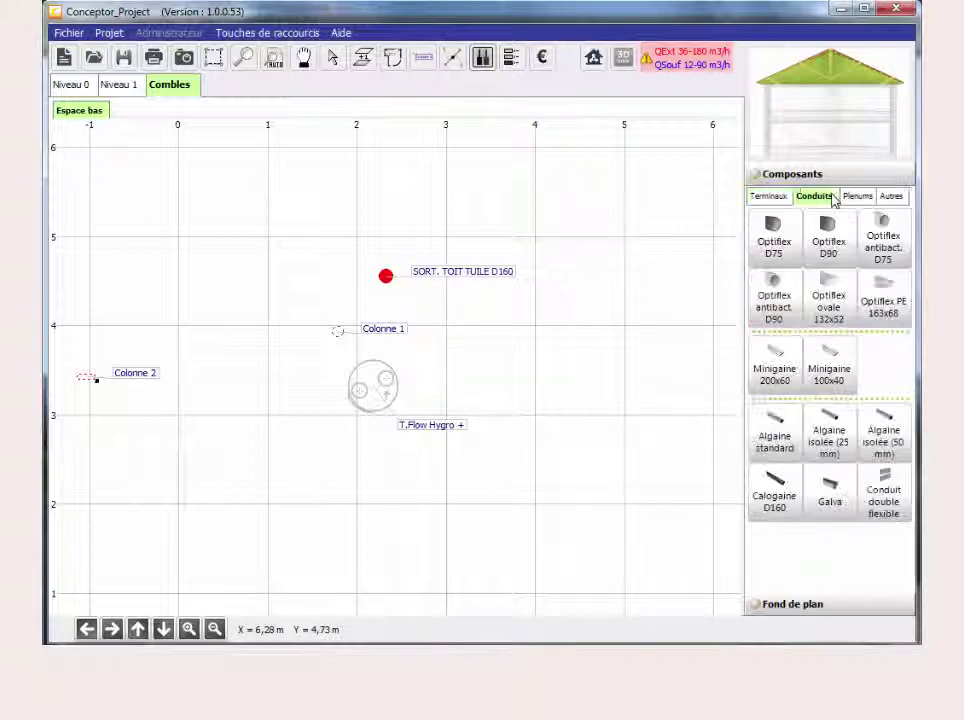
pyautogui.click(829, 443)
pyautogui.click(387, 276)
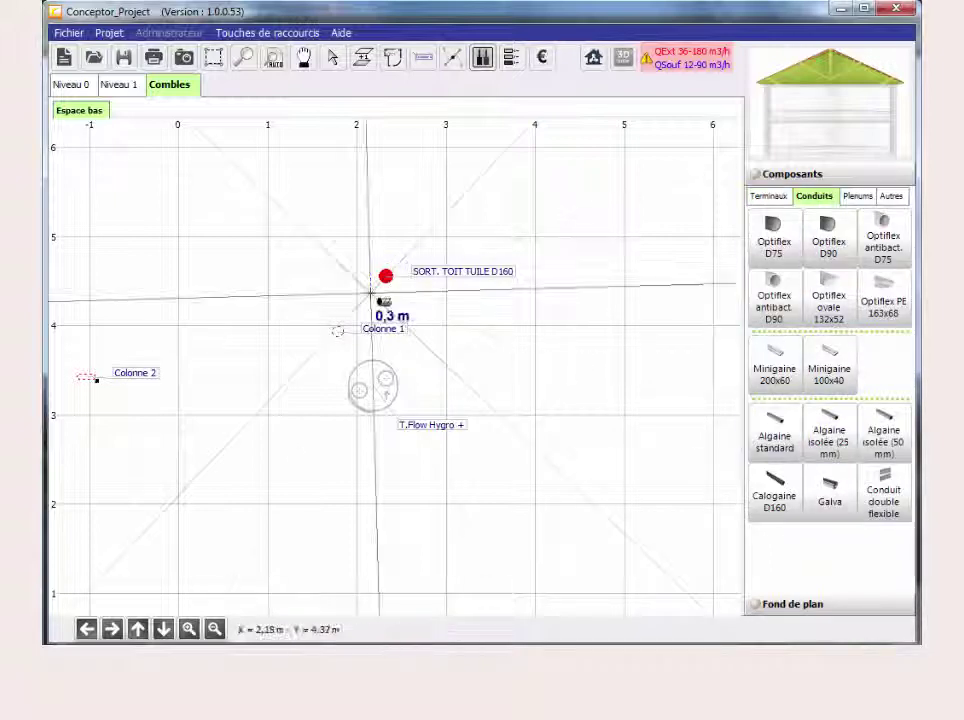
pyautogui.click(338, 331)
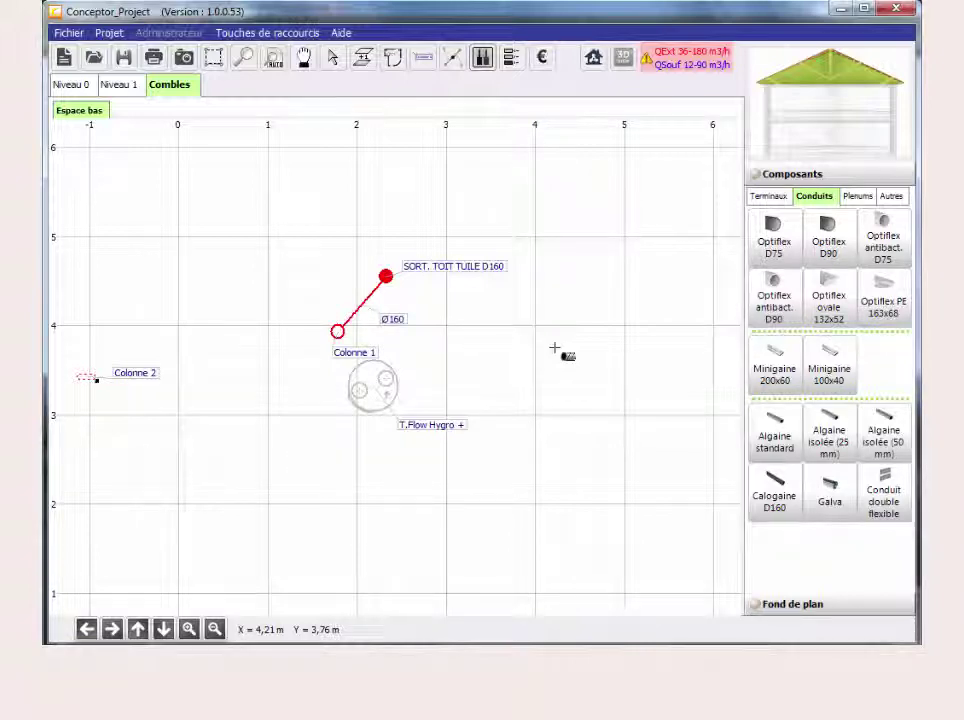
pyautogui.rightClick(563, 350)
# In the Faux plafond of Niveau 0, connect Colonne 1 to the T.Flow Hygro+ with an Algaine isolée (25 mm) duct
pyautogui.click(66, 85)
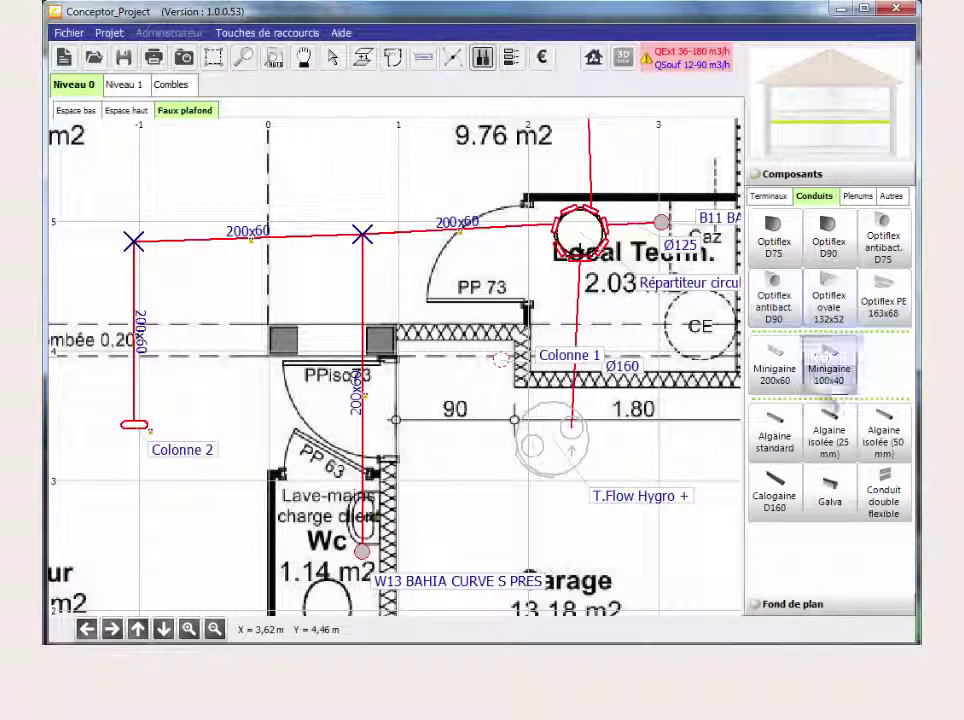
pyautogui.click(826, 440)
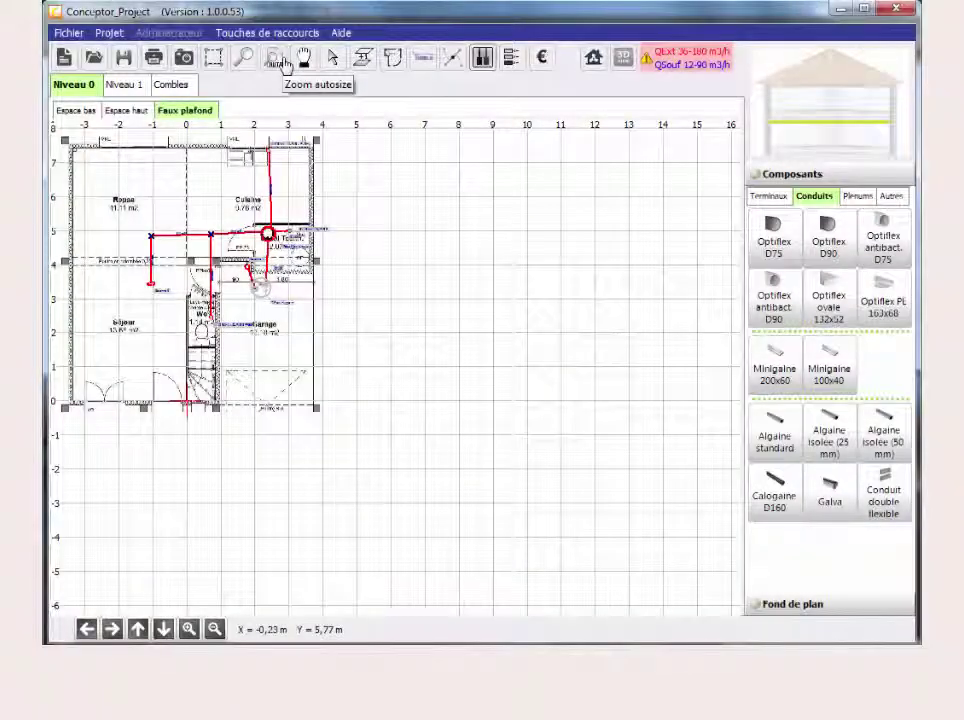
# Examine the complete duct network from the side in the 3D view, and close the view
pyautogui.click(627, 67)
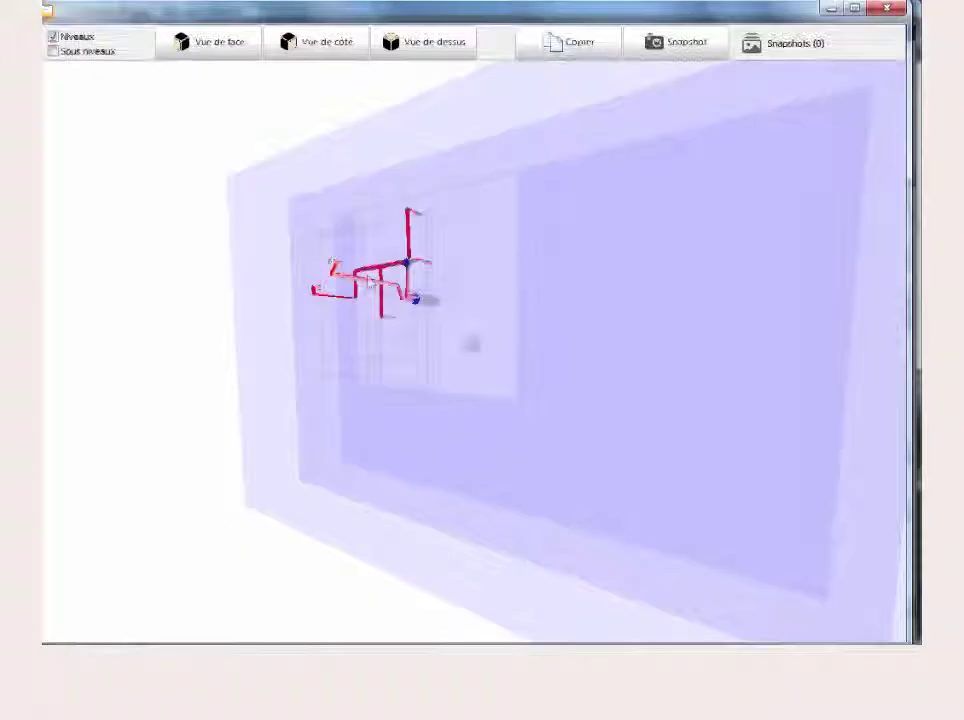
pyautogui.moveTo(366, 242); pyautogui.dragTo(389, 164)
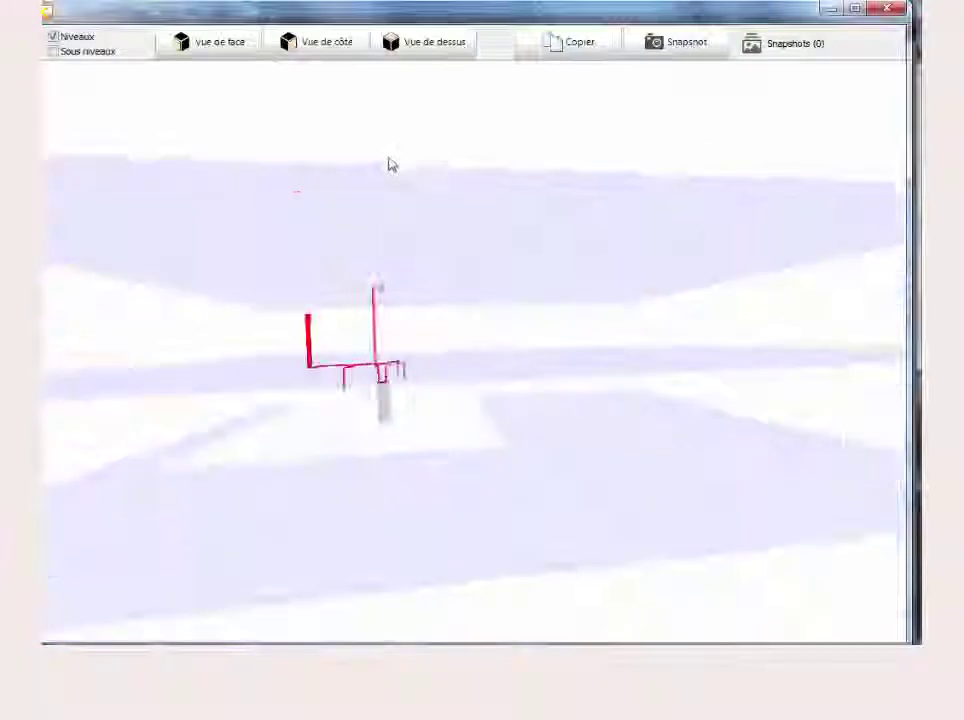
pyautogui.scroll(5, 349, 400)
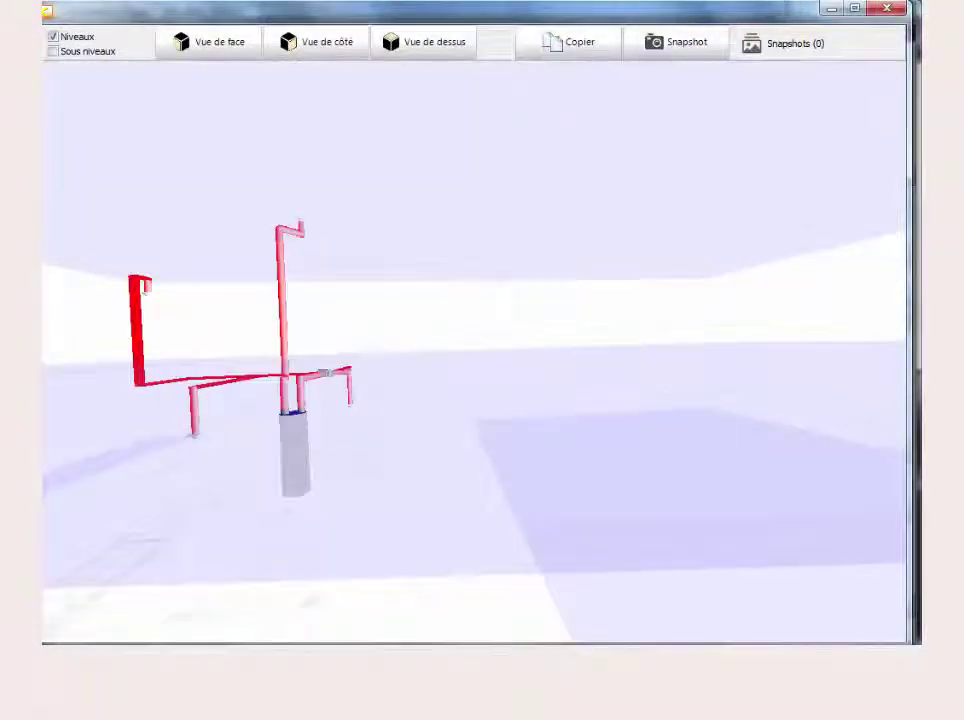
pyautogui.click(896, 8)
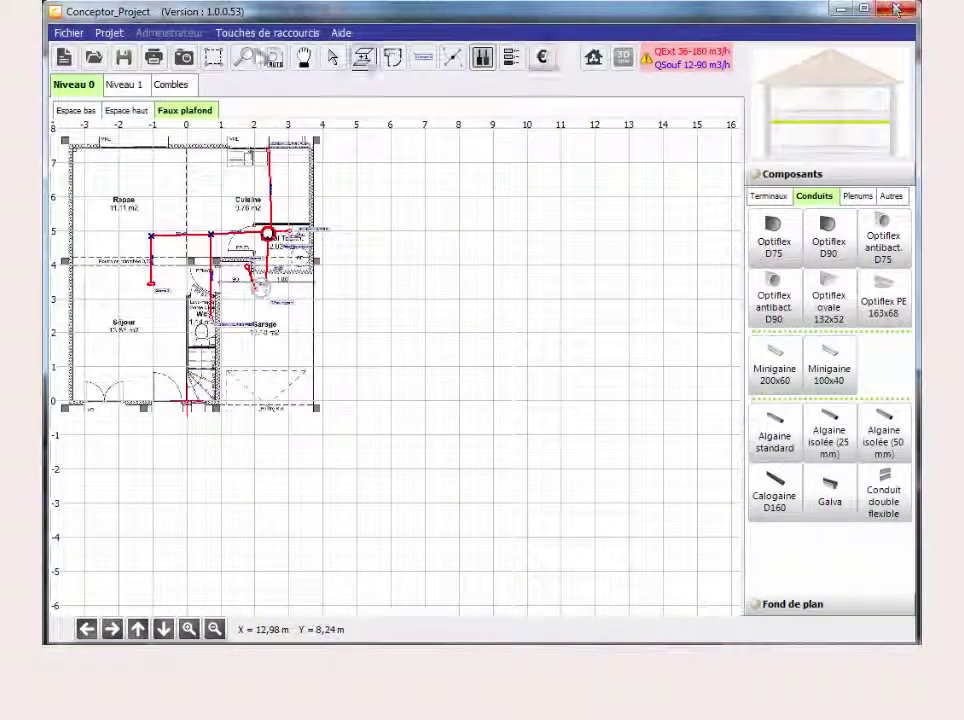
# Generate the project's PDF dossier and look through its plans, parts list and 3D view pages
pyautogui.click(63, 33)
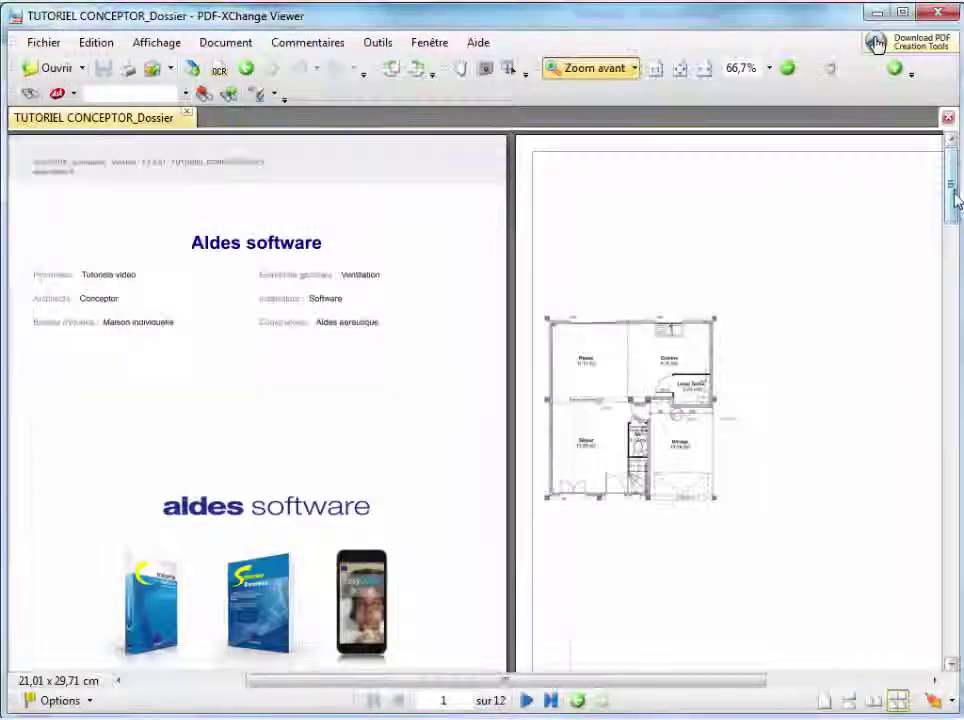
pyautogui.moveTo(956, 197); pyautogui.dragTo(955, 365)
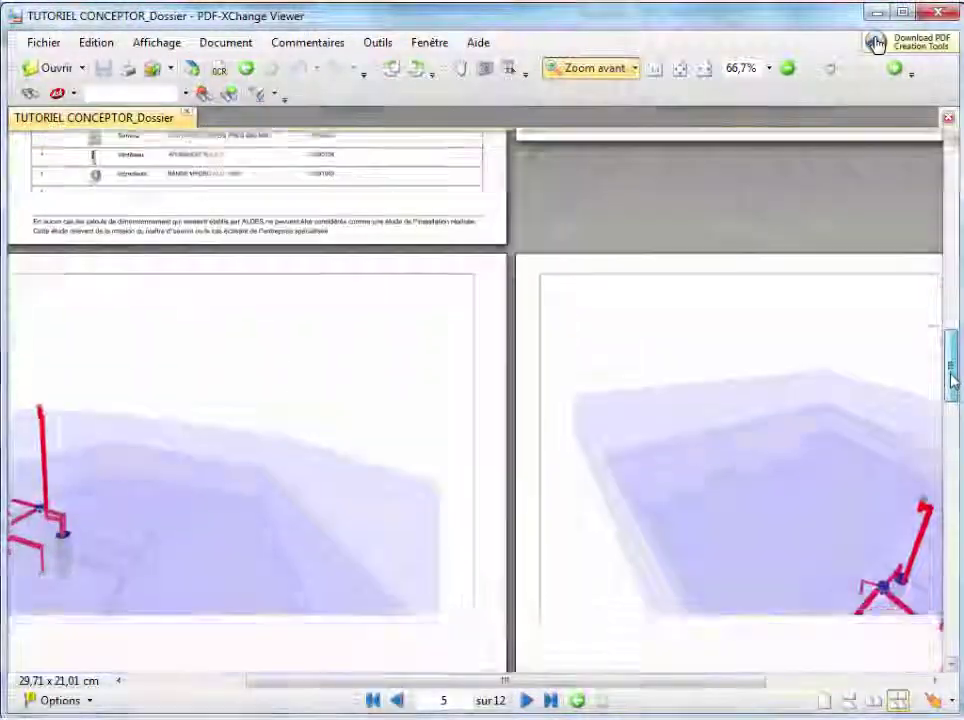